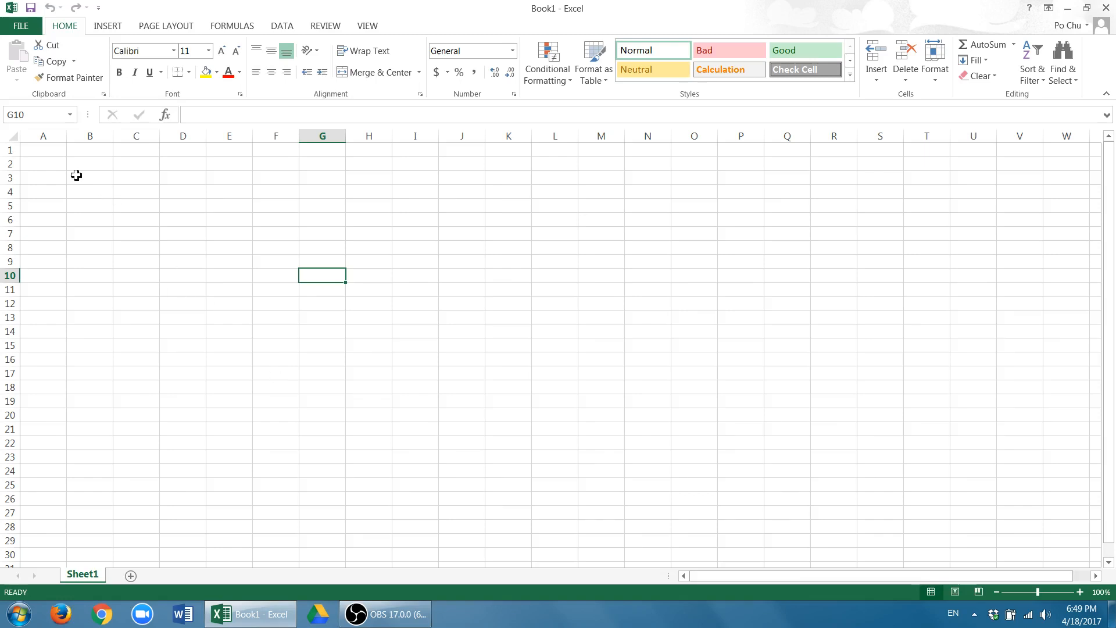
Enter the header "Case #" in A1 and the starting numbers 1 and 2 in A2 and A3.
left_click(44, 150)
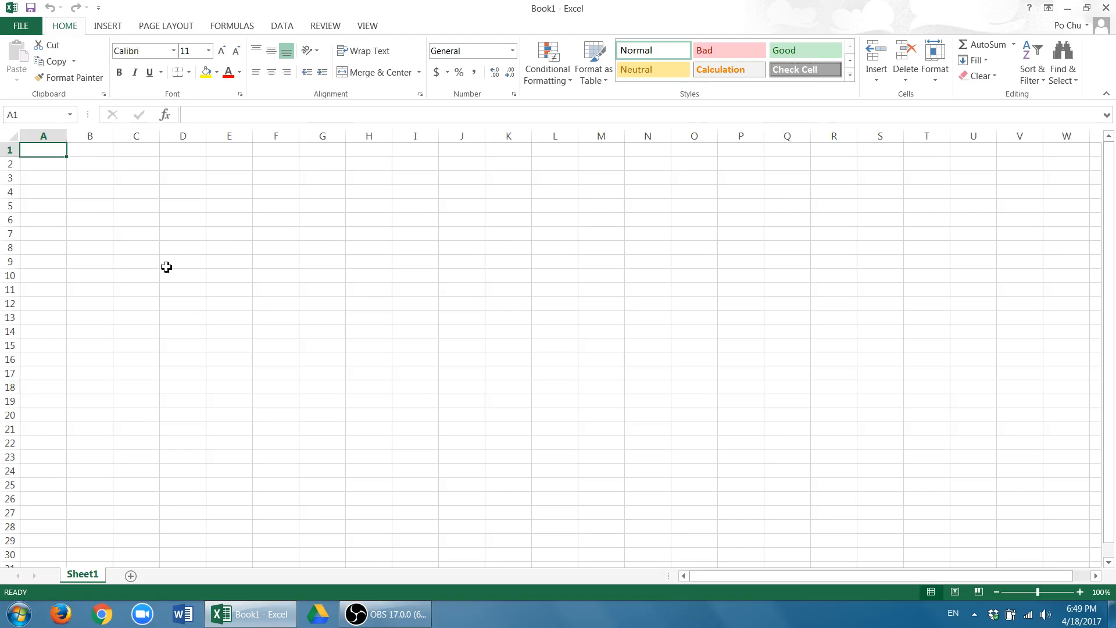
type("Case #")
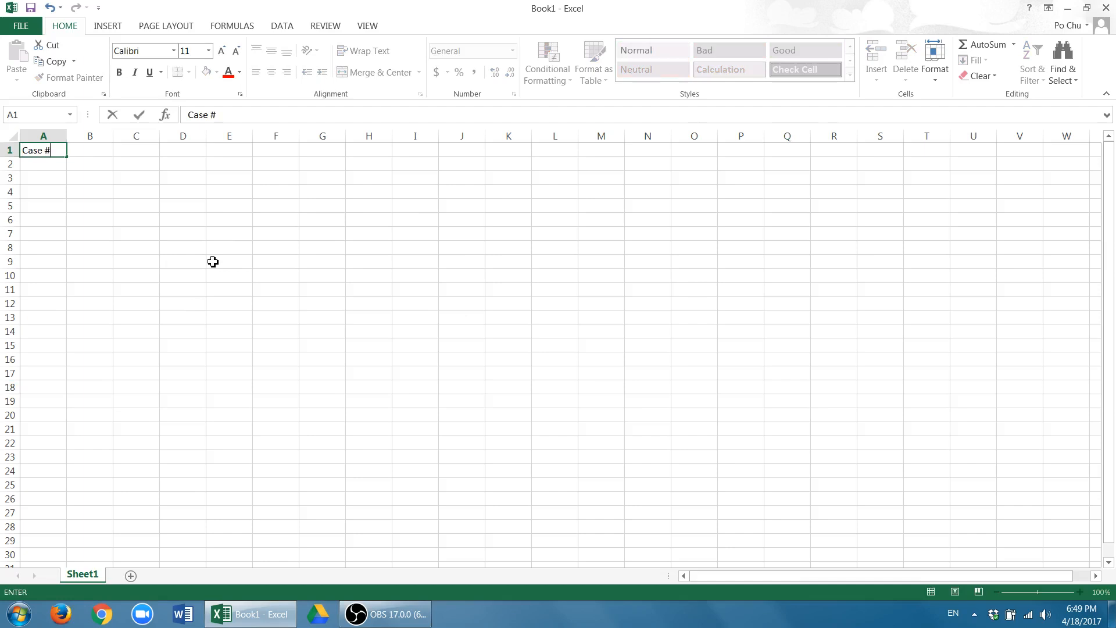
key("Return")
type("1")
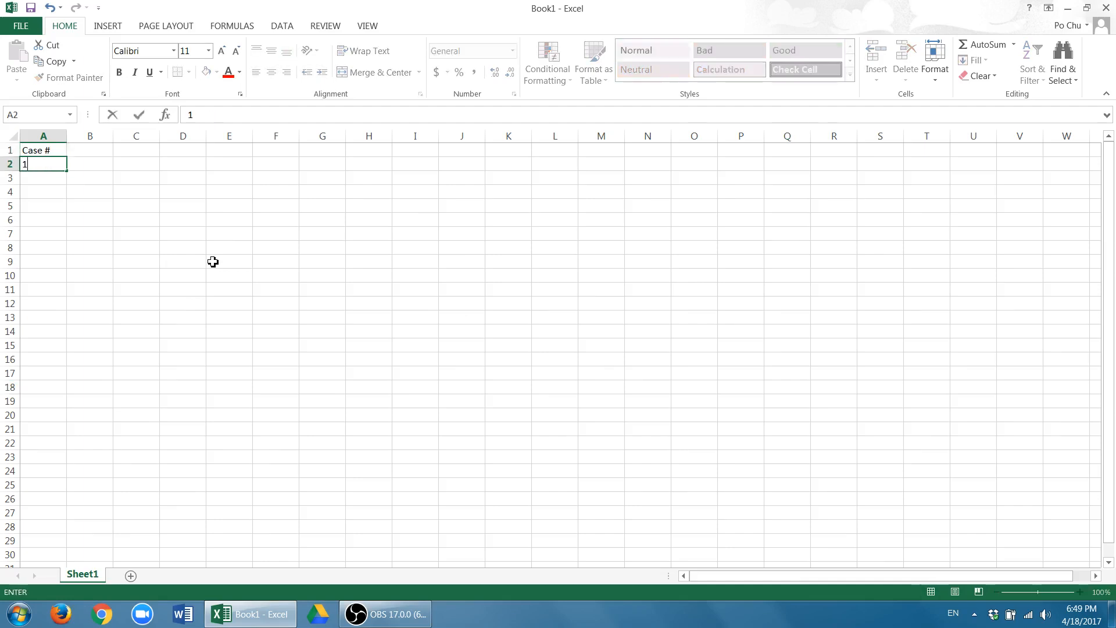
key("Return")
type("2")
key("Return")
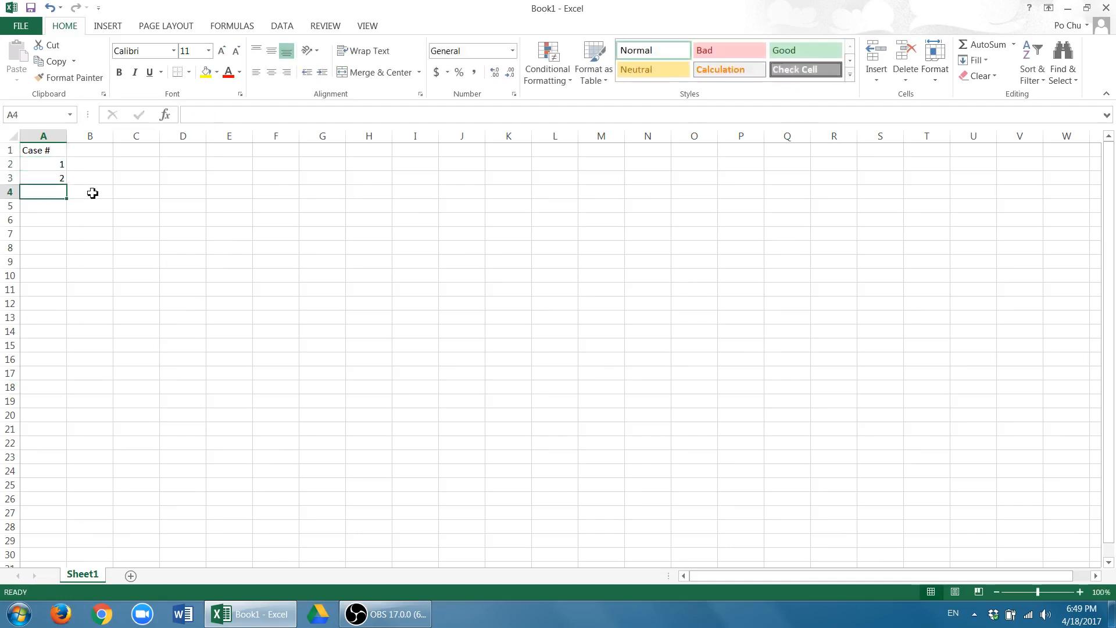
Extend the case number series from A2:A3 down to 20 in A21.
left_click_drag(52, 164, 55, 177)
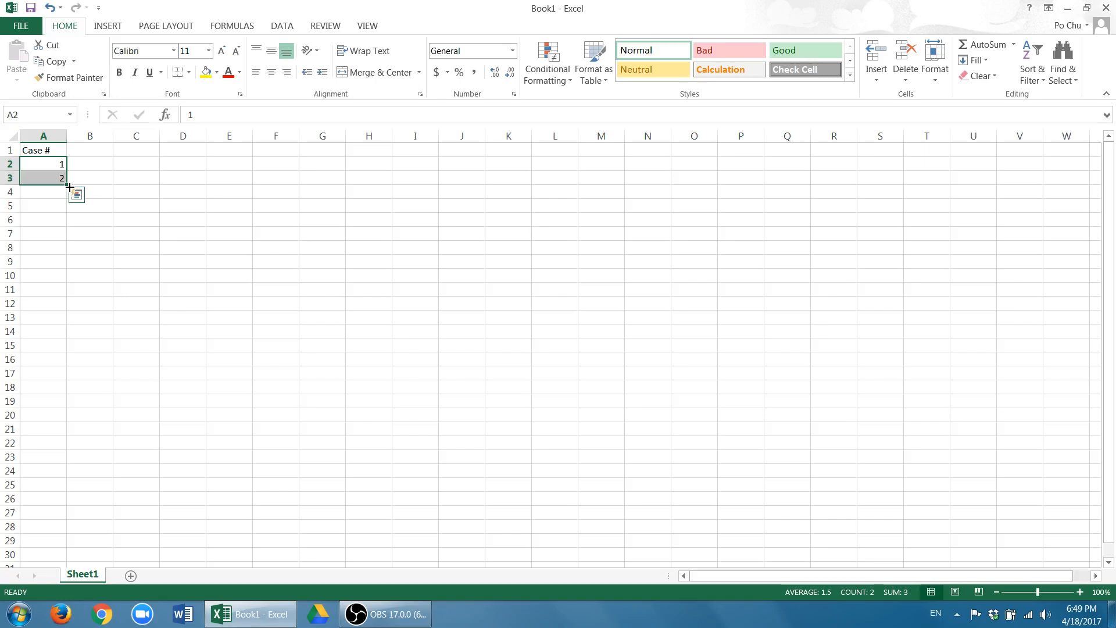
left_click_drag(69, 187, 59, 431)
left_click(186, 333)
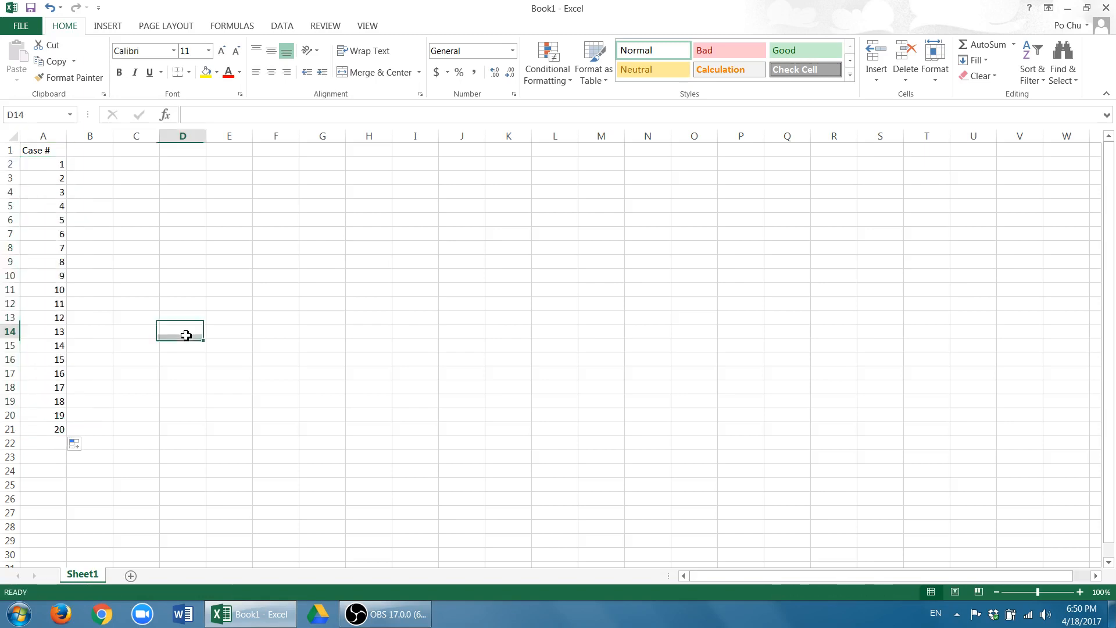
Enter the headers Eq1 and Eq2 in B1 and C1, and extend the series to Eq5 in F1.
left_click(86, 150)
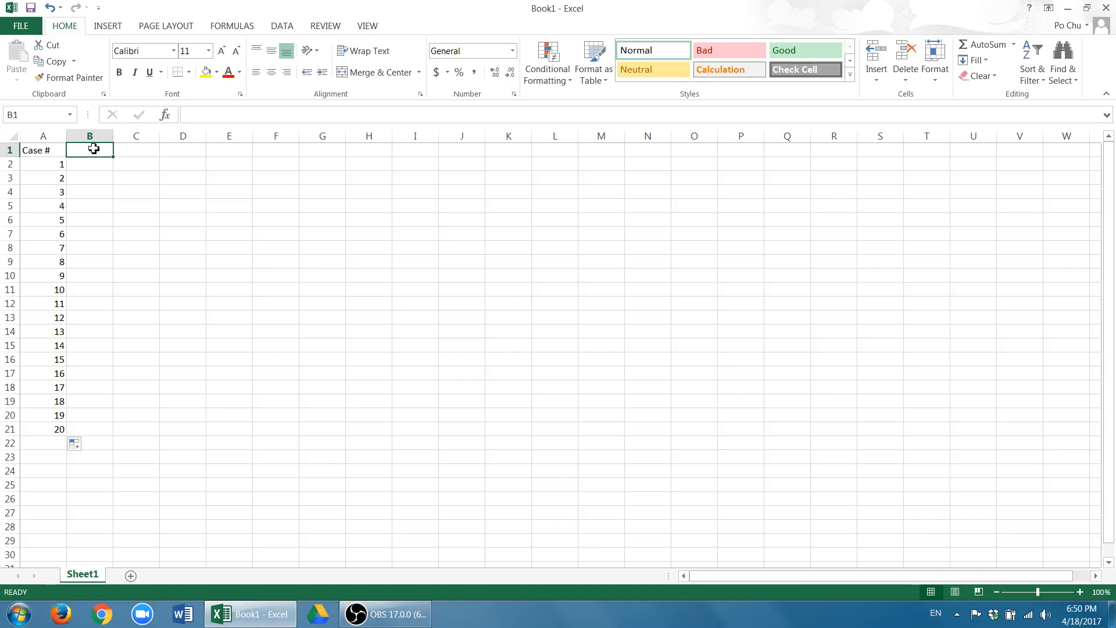
type("E")
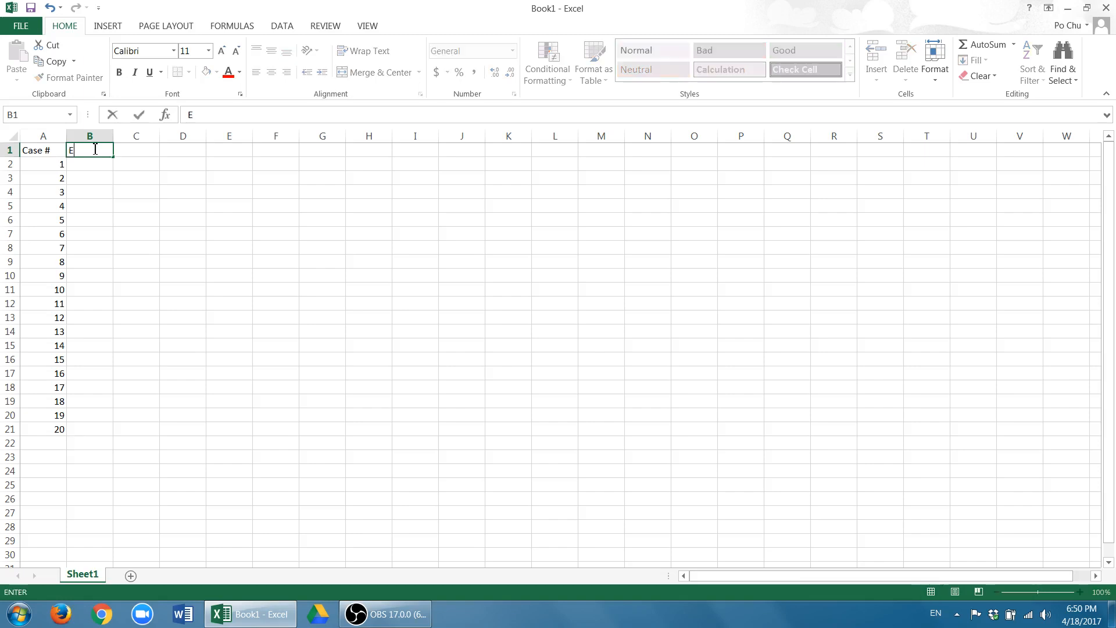
type("q1")
key("Tab")
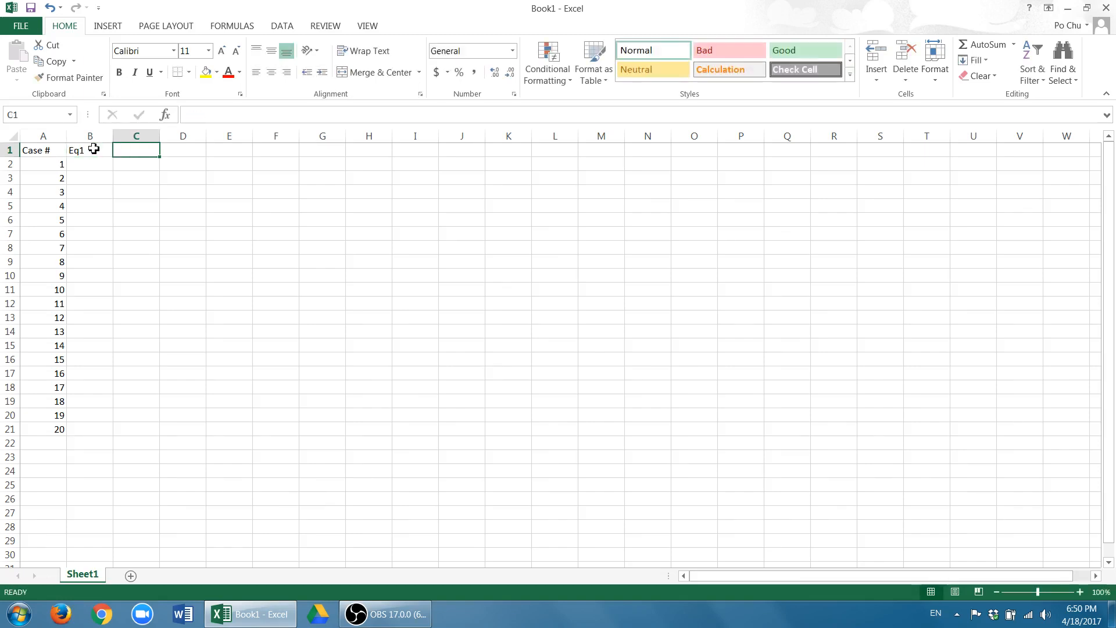
type("E")
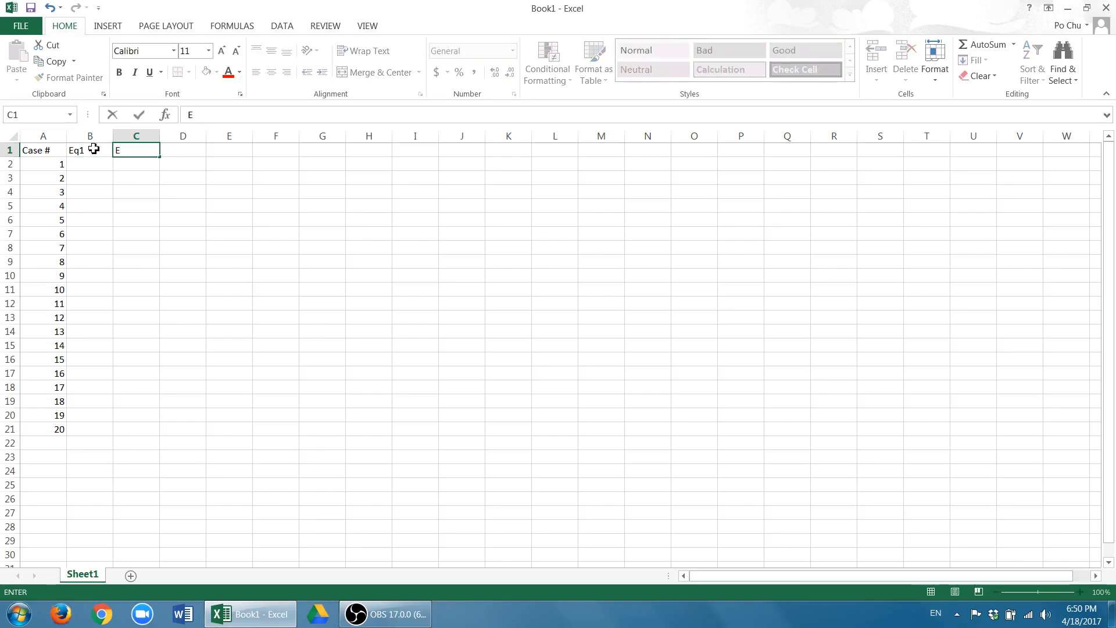
type("q2")
key("Return")
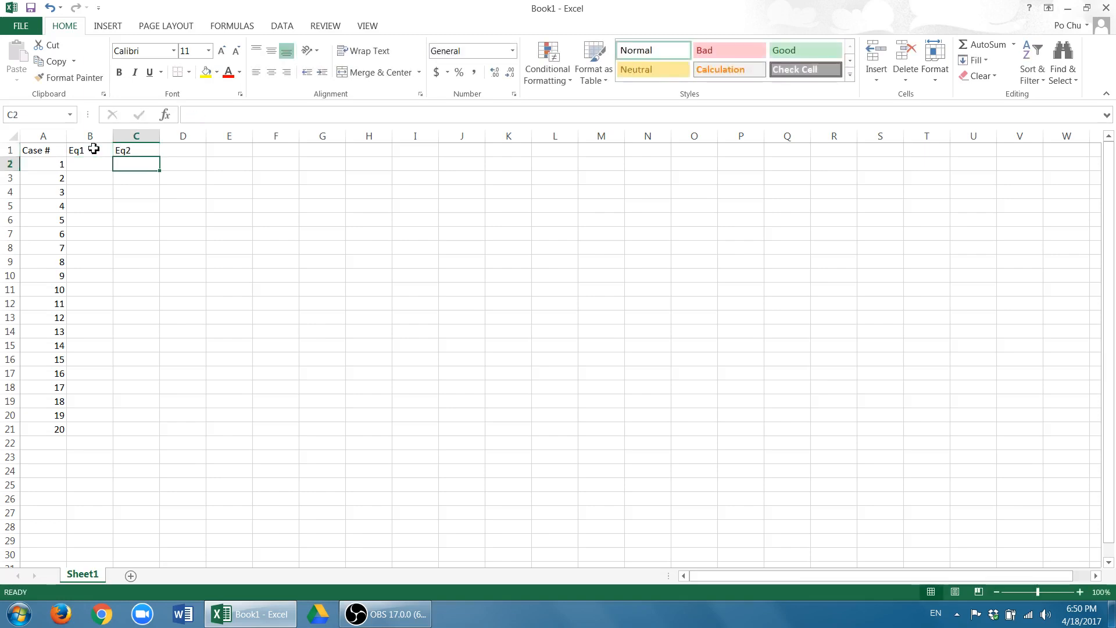
left_click_drag(86, 150, 296, 155)
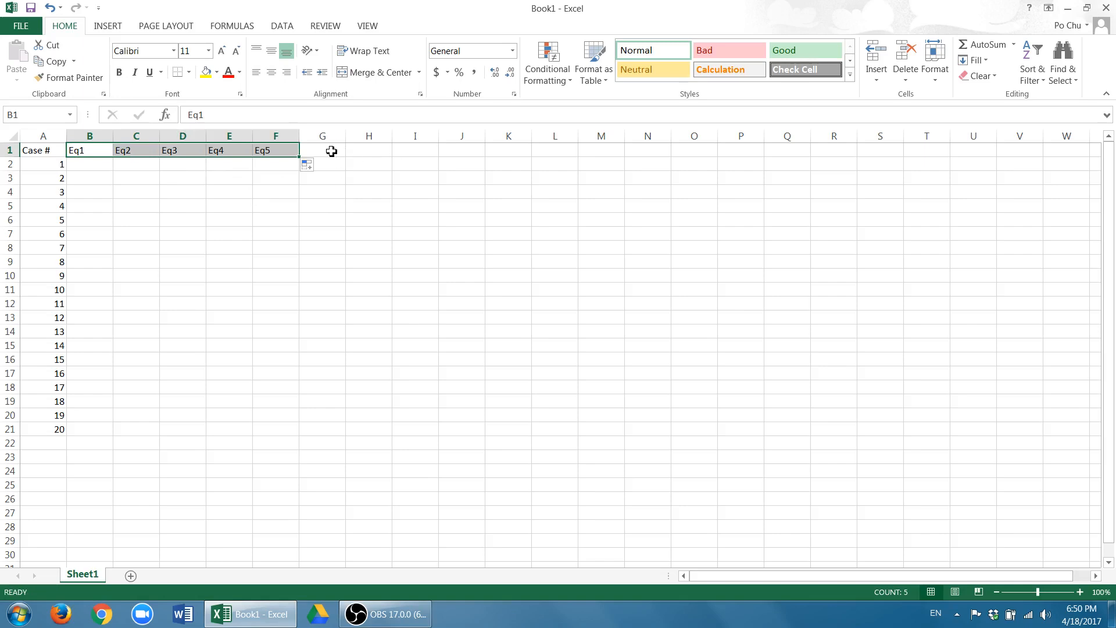
Enter the headers Cq1 and Cq2 in H1 and I1, and extend the series to Cq5 in L1.
left_click(370, 150)
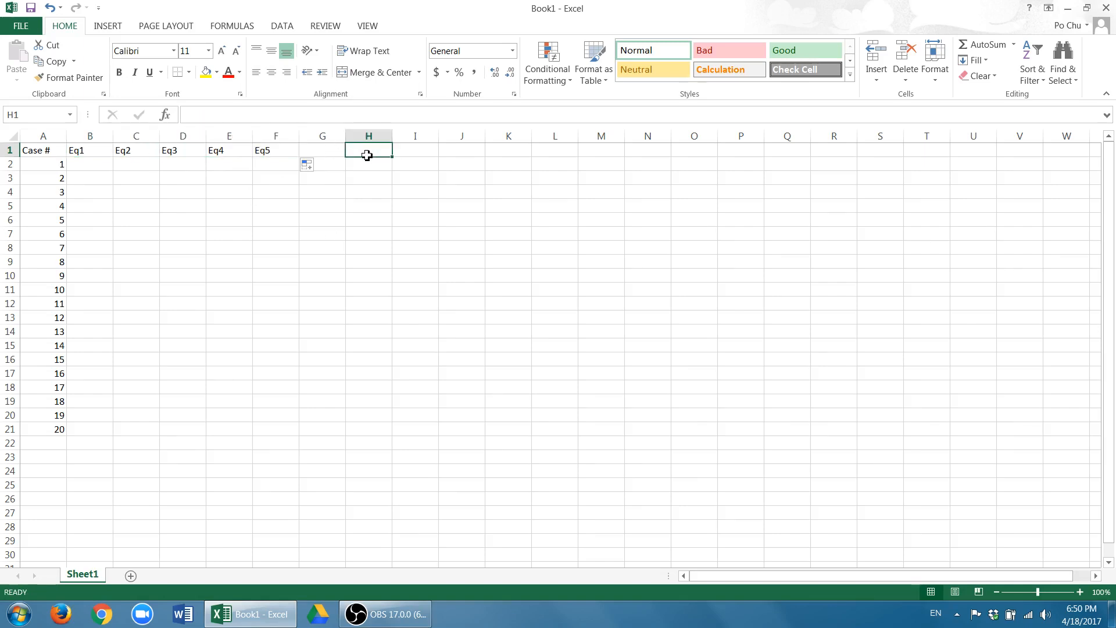
type("Cq1")
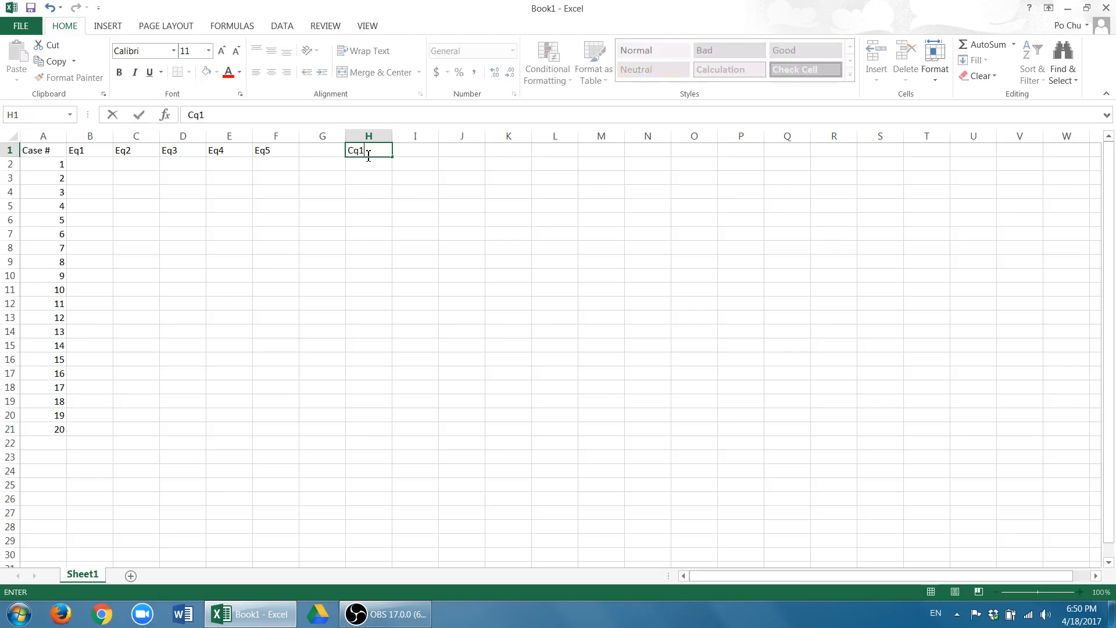
key("Tab")
type("Cq2")
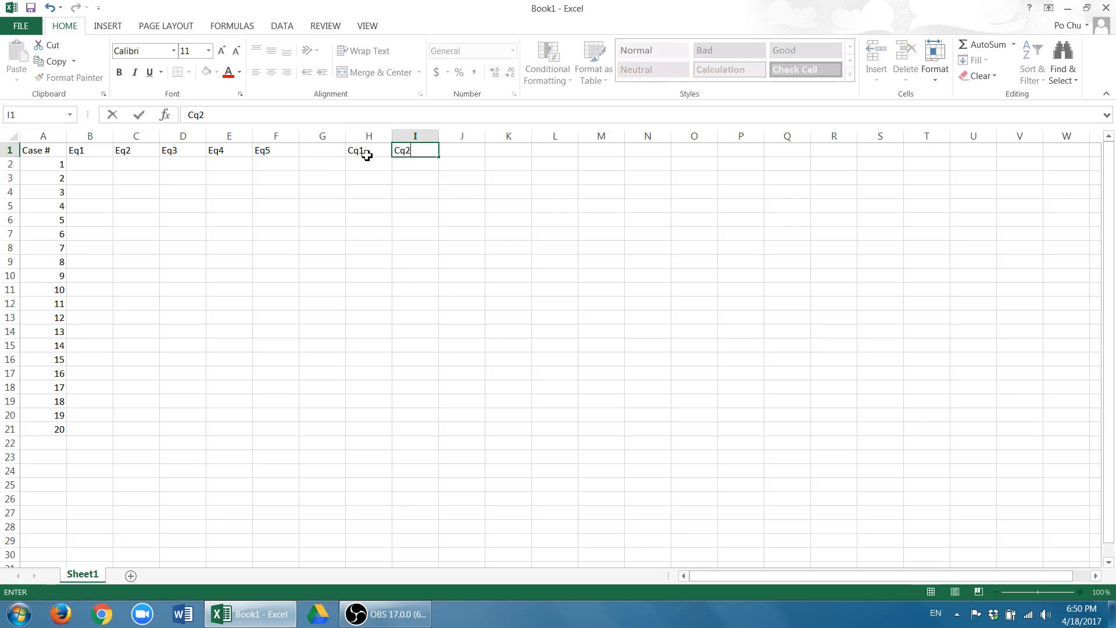
key("Return")
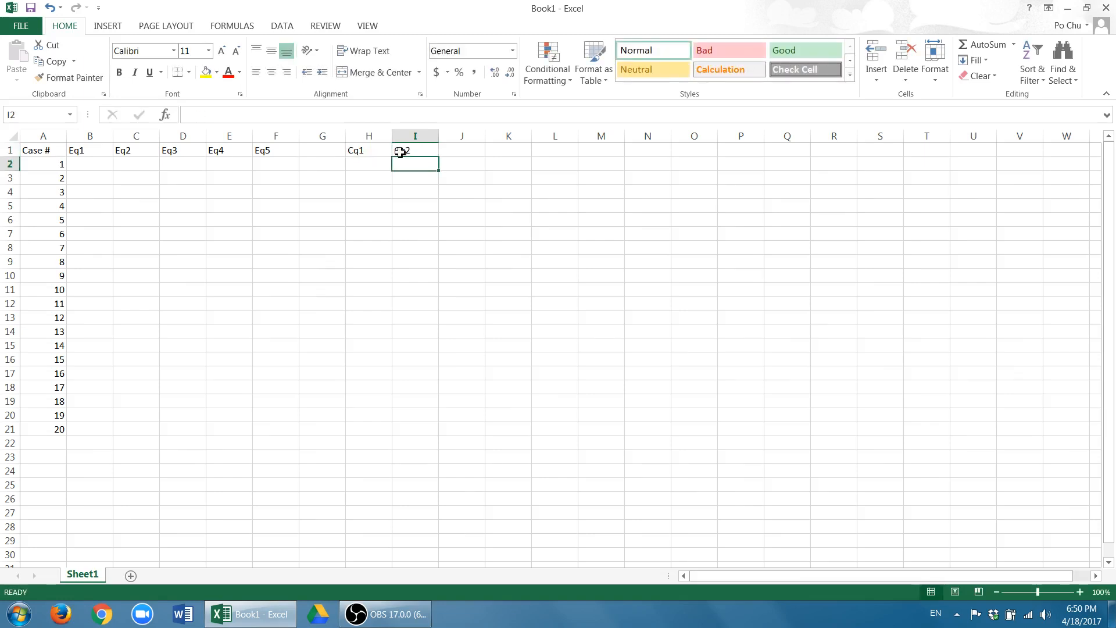
left_click_drag(383, 152, 555, 163)
left_click(508, 207)
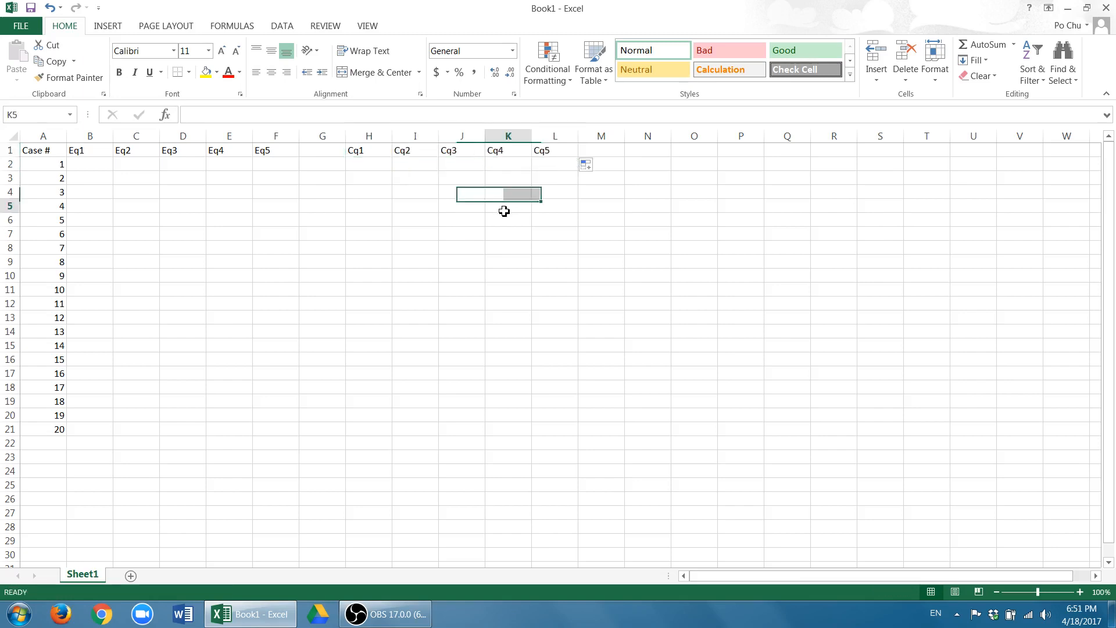
Enter the Eq1 values 4, 5, 3, 5, 6, 4, 2, 1, 6, 4, 5, 4, 3, 3, 4 down B2:B16.
left_click(97, 167)
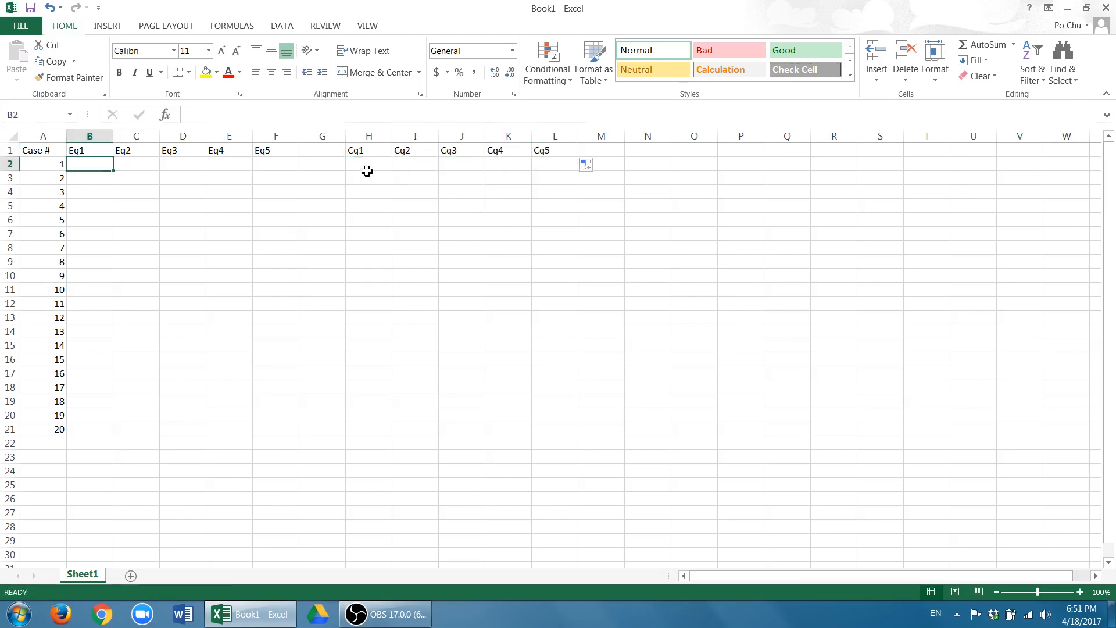
type("4")
key("Return")
type("5")
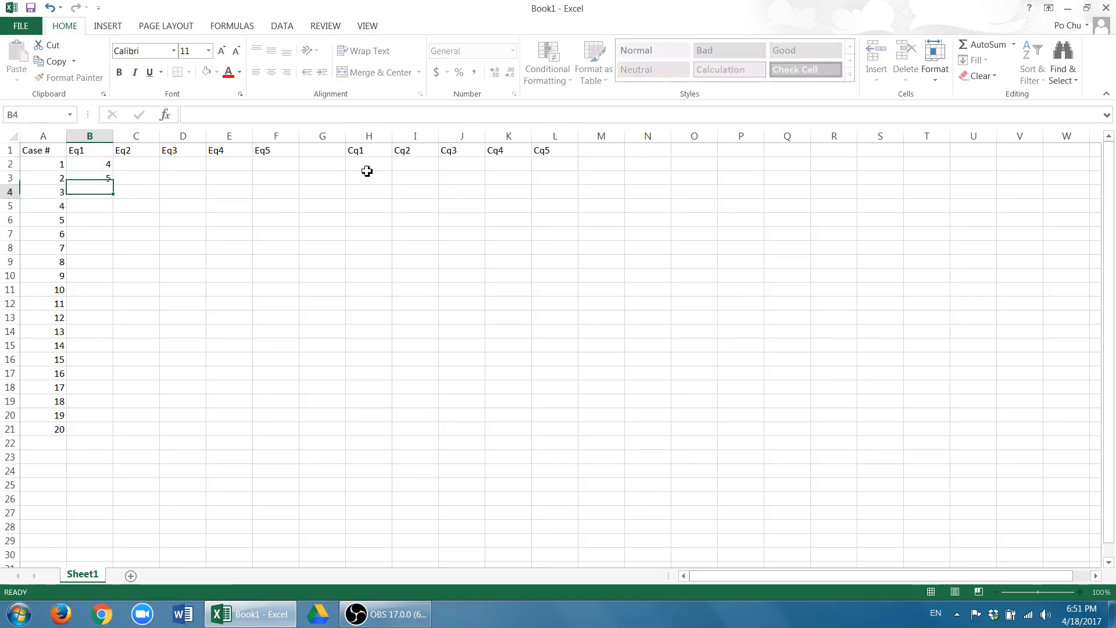
key("Return")
type("3")
key("Return")
type("5")
key("Return")
type("6")
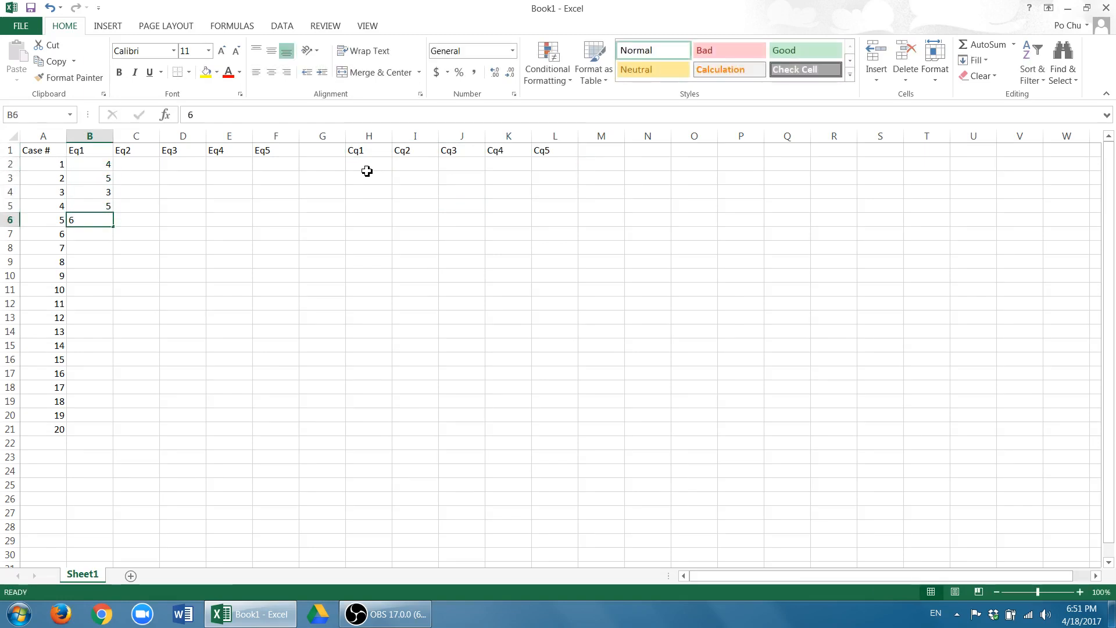
key("Return")
type("4")
key("Return")
type("2")
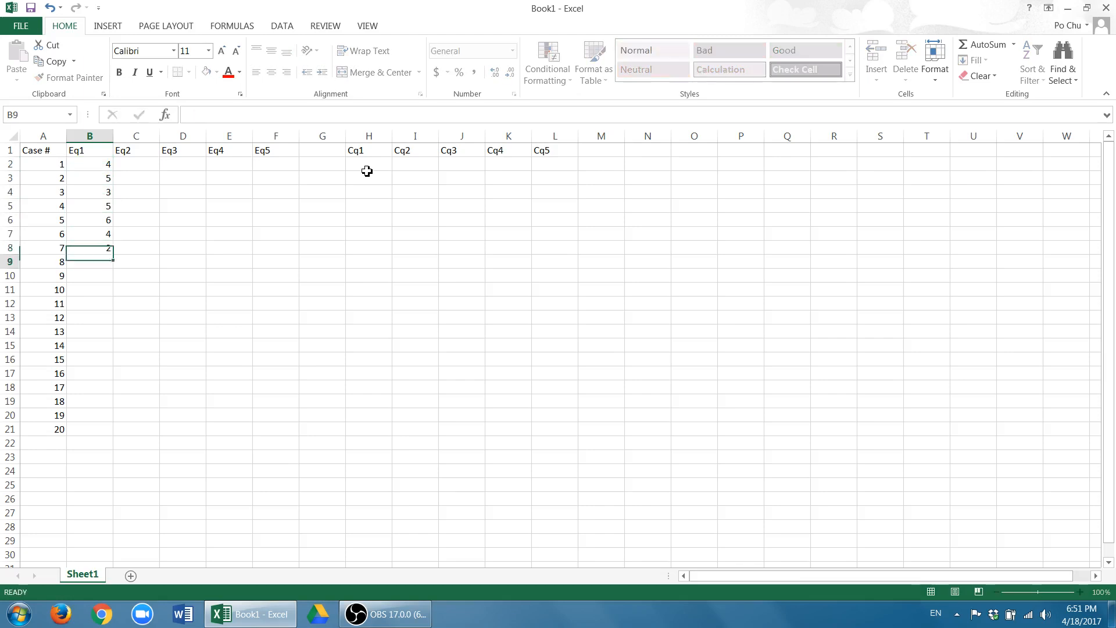
key("Return")
type("1")
key("Return")
type("6")
key("Return")
type("4")
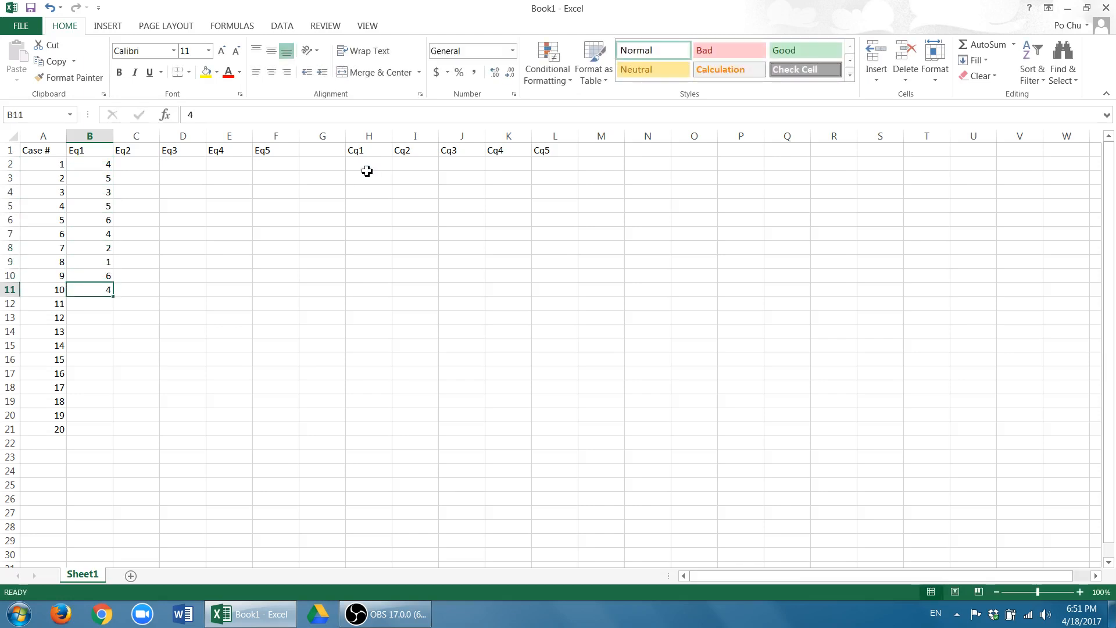
key("Return")
type("5")
key("Return")
type("4")
key("Return")
type("3")
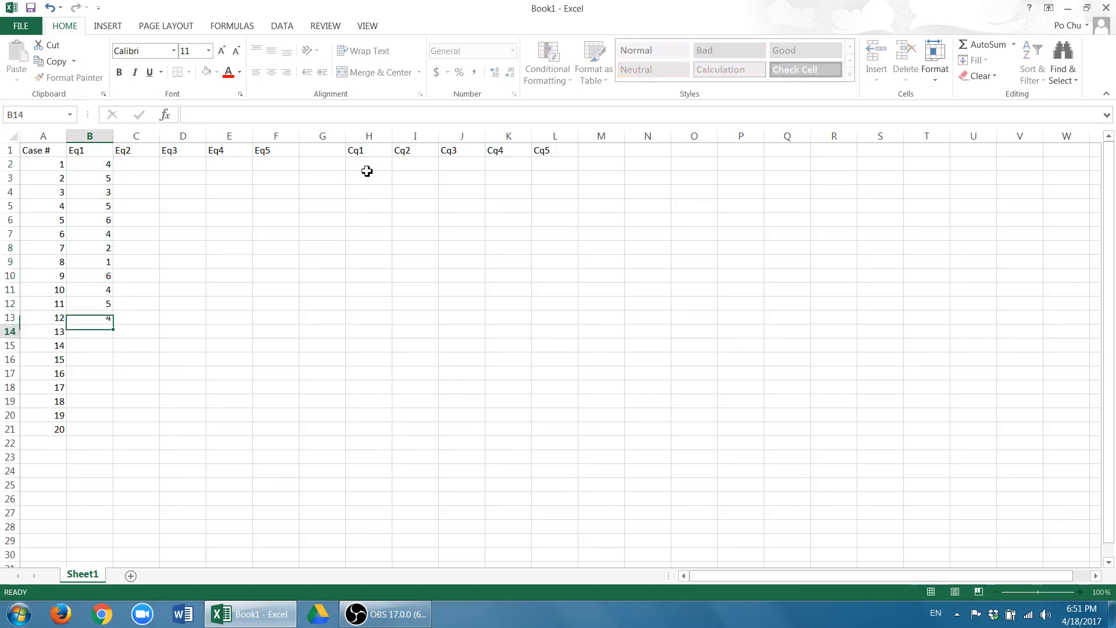
key("Return")
type("3")
key("Return")
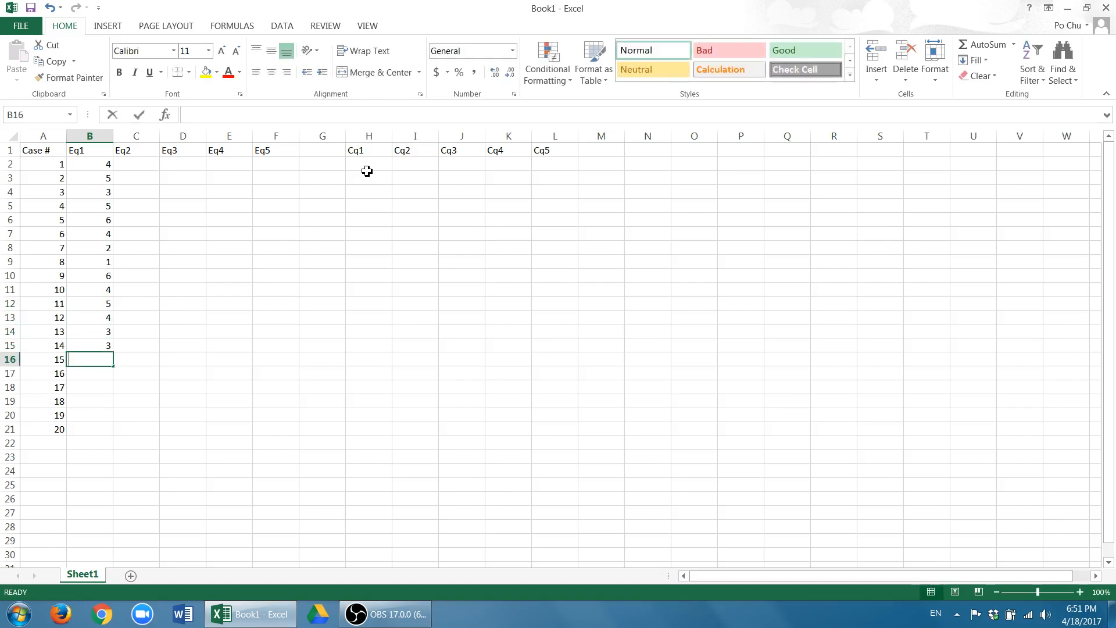
type("4")
key("Return")
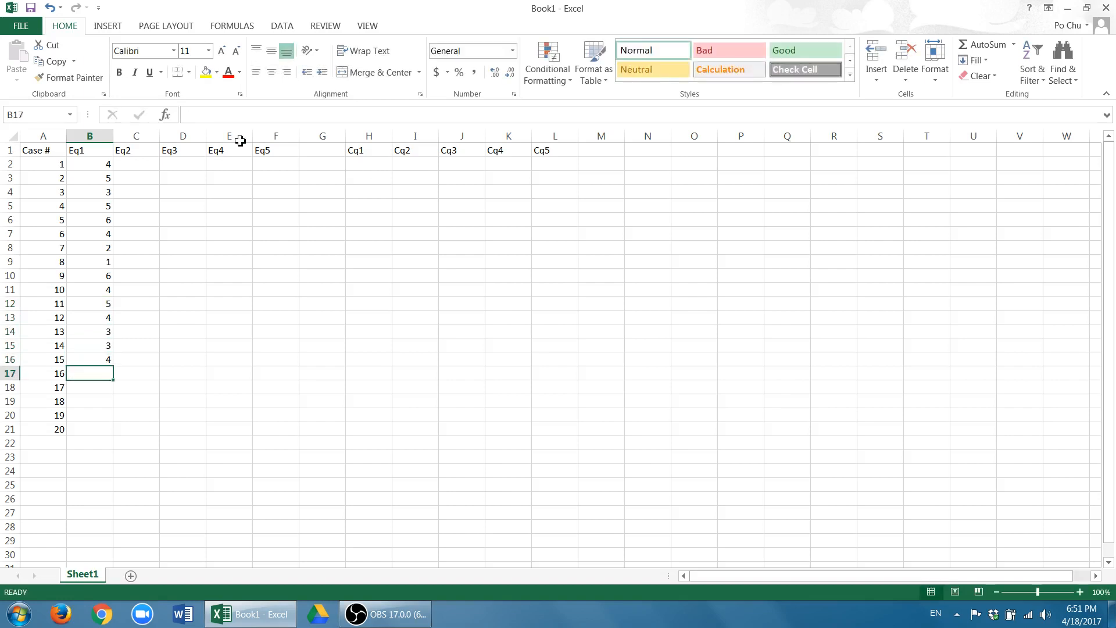
Enter the Cq1 values 4, 5, 3, 6, 6, 3, 3, 3, 5, 7, 3, 76 down H2:H13.
left_click(122, 165)
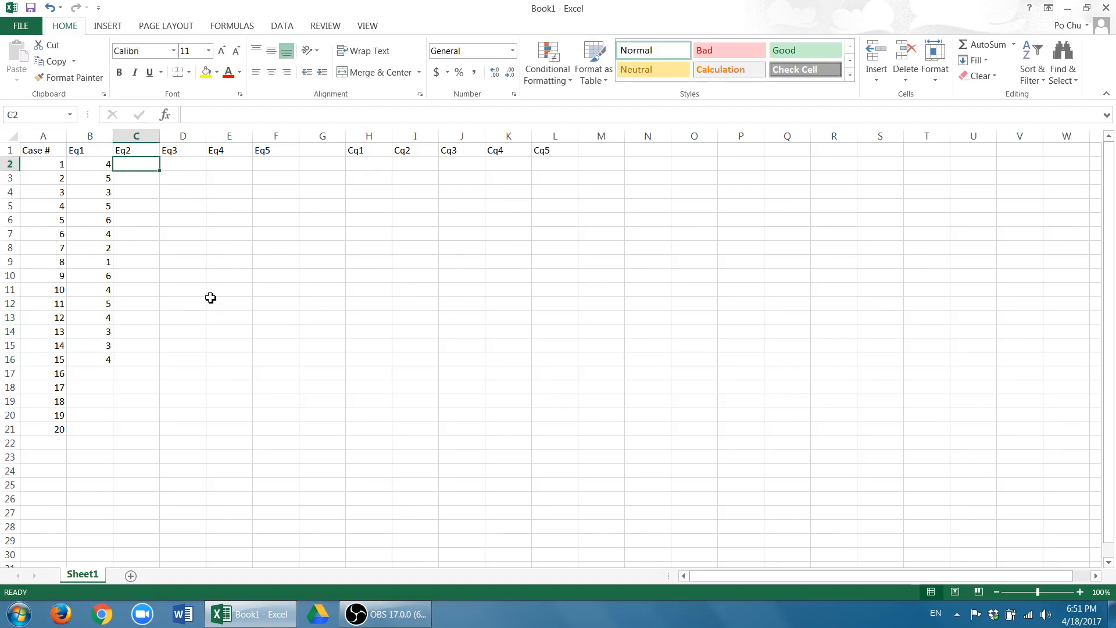
left_click(370, 167)
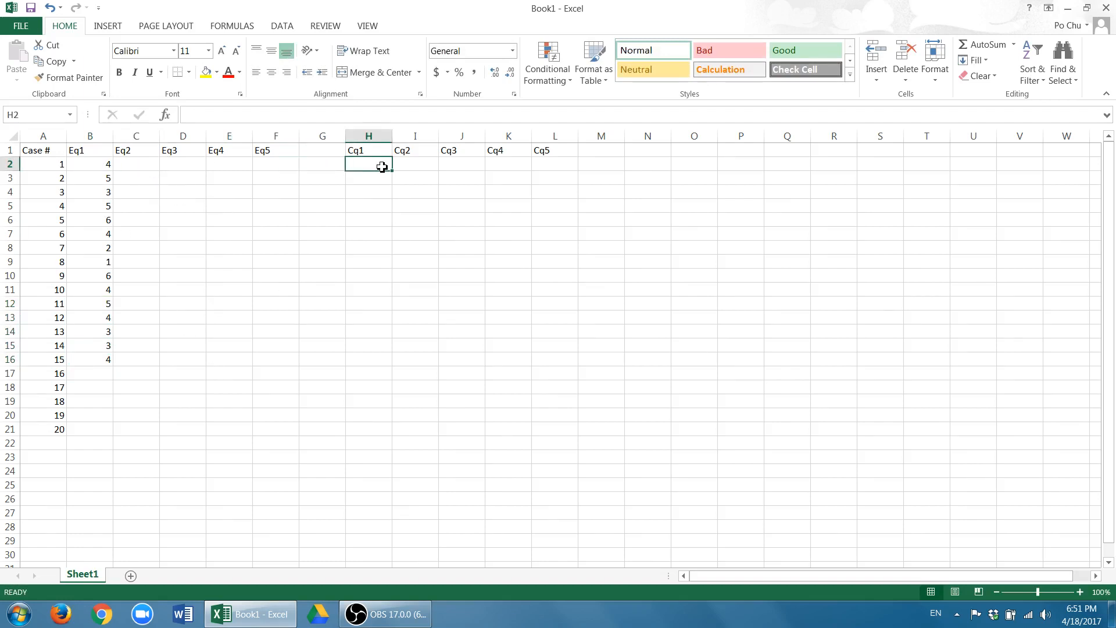
type("4")
key("Return")
type("5")
key("Return")
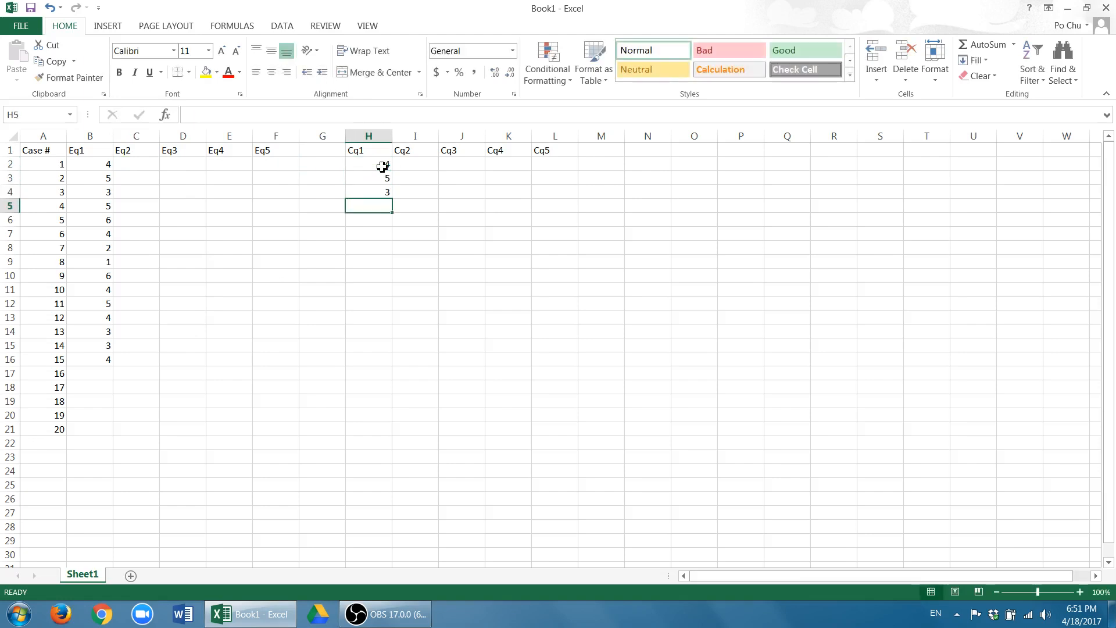
type("3")
key("Return")
type("6")
key("Return")
type("6")
key("Return")
type("3")
key("Return")
type("3")
key("Return")
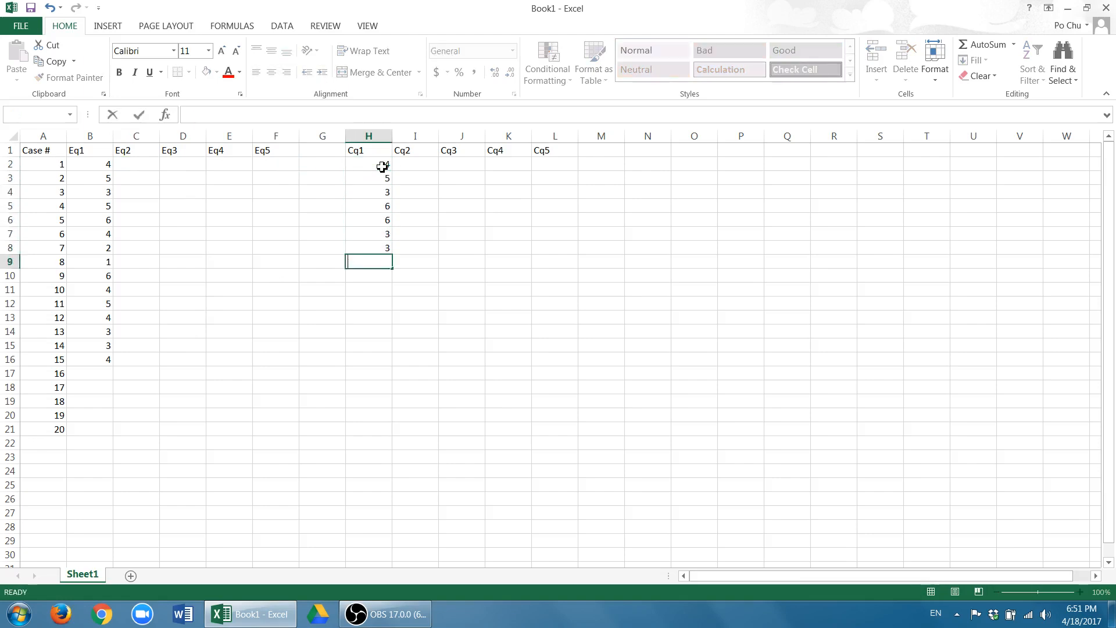
type("3 5")
key("Return")
type("7")
key("Return")
type("3")
key("Return")
type("76")
key("Return")
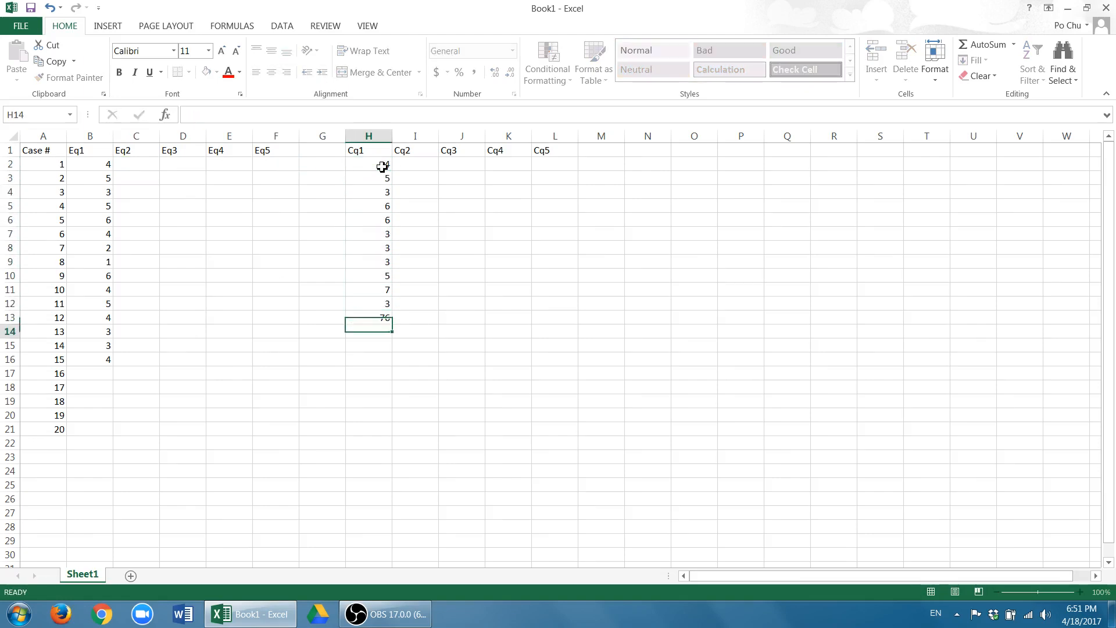
Replace the Cq1 value for case 12 in H13 with 8.
key("Up")
type("8")
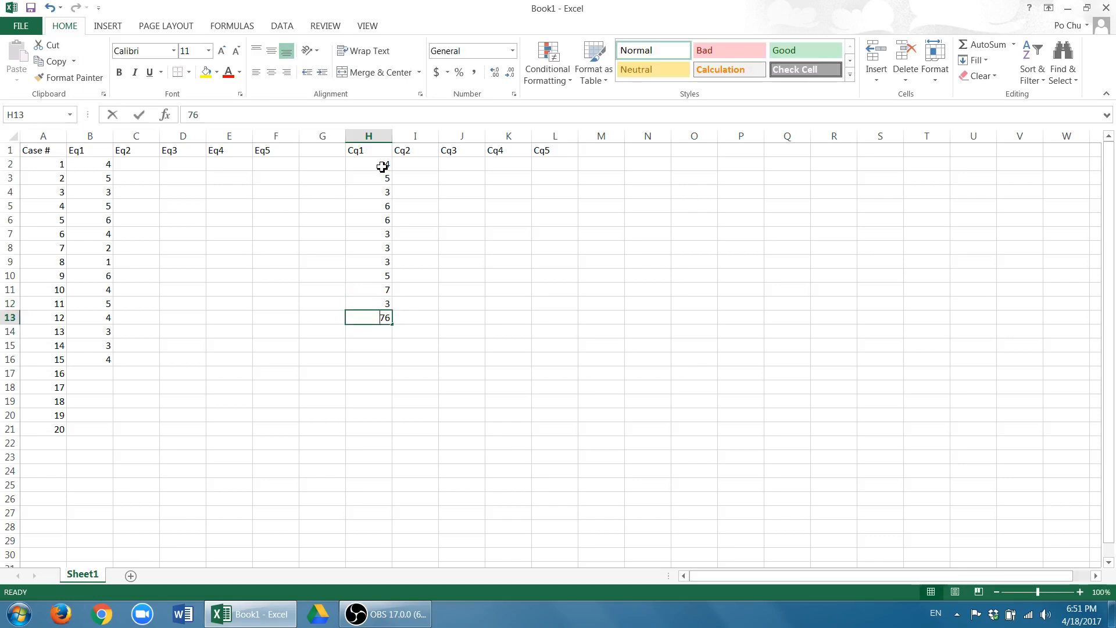
key("Return")
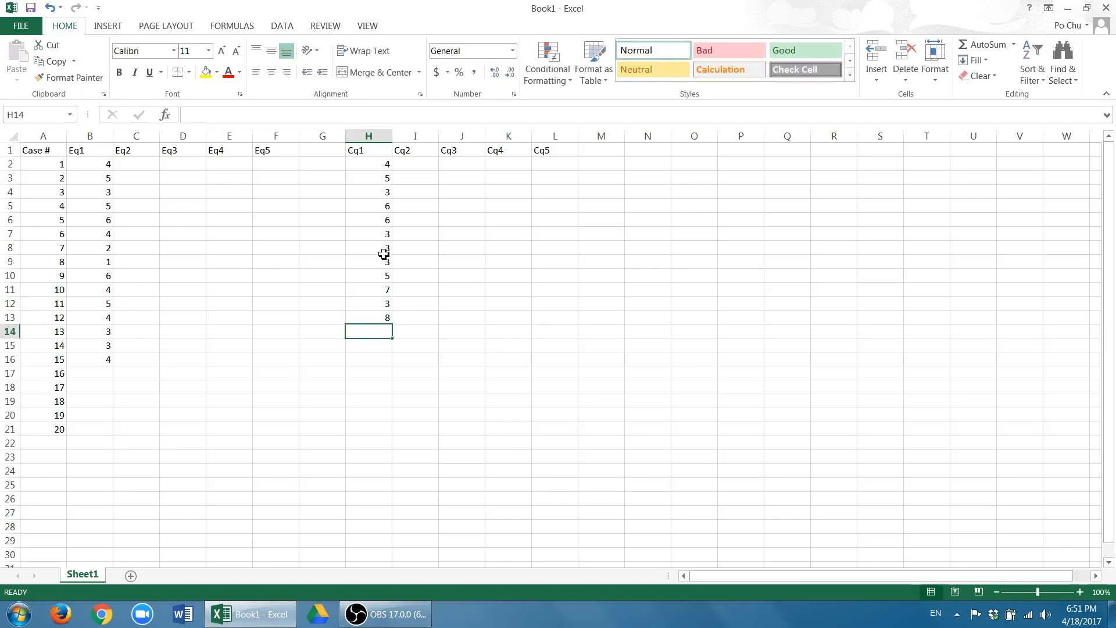
Extend the lower Cq1 values as a series into H14 and H15.
left_click_drag(383, 262, 378, 343)
left_click(389, 343)
left_click(387, 331)
left_click(378, 327)
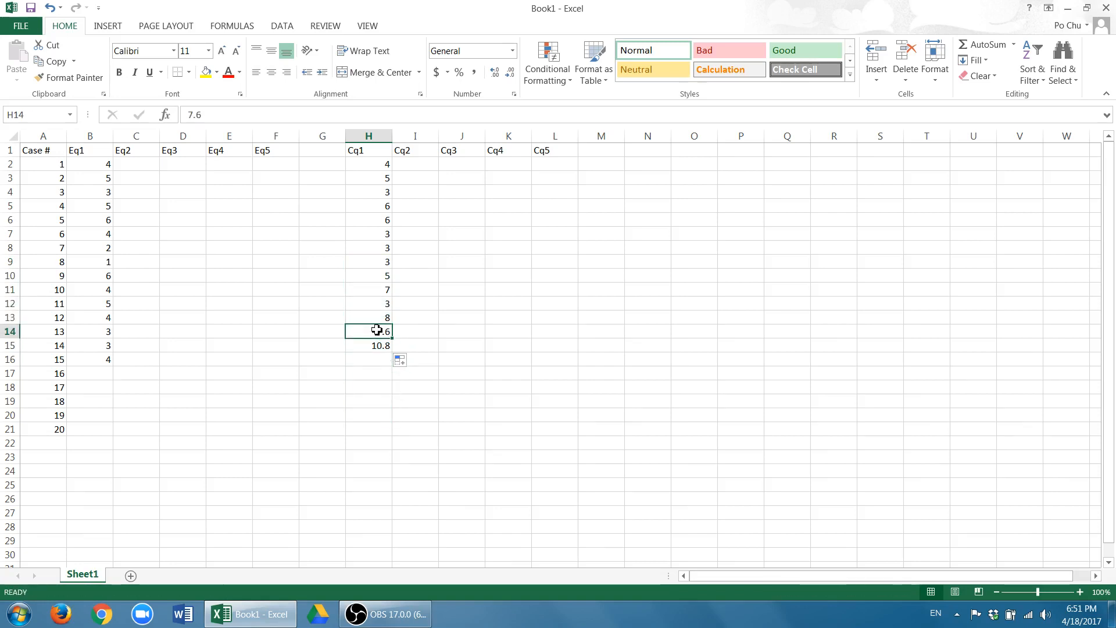
Enter the Cq1 values 4, 6, 3, 2, 7, 2, 8 for cases 14 to 20 in H15:H21.
left_click(383, 348)
type("4")
key("Return")
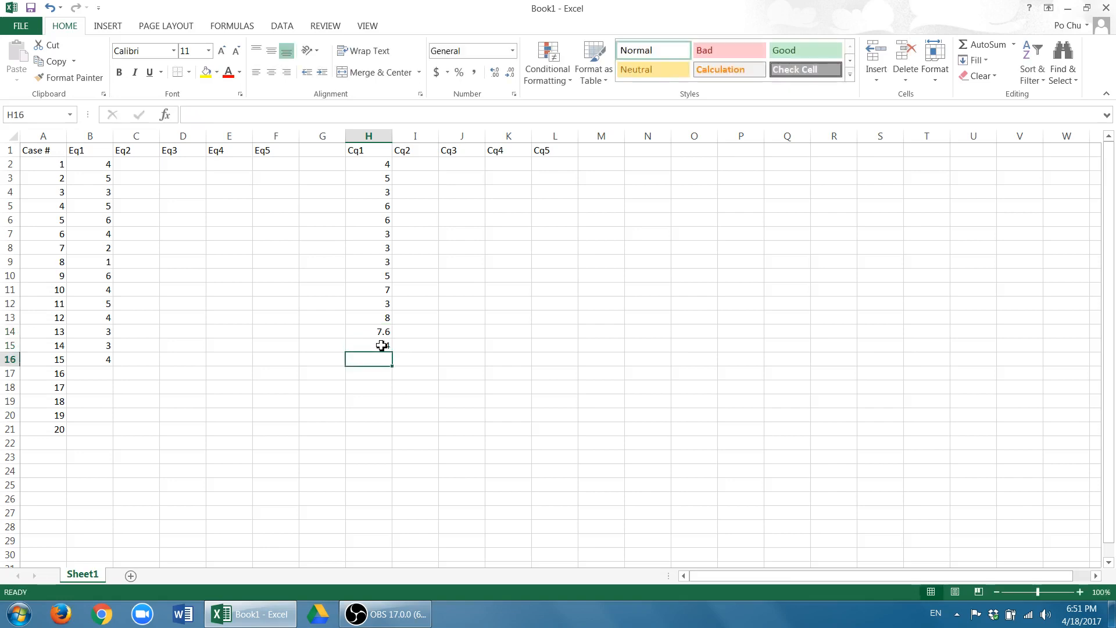
type("6")
key("Return")
key("Return")
type("2")
key("Up")
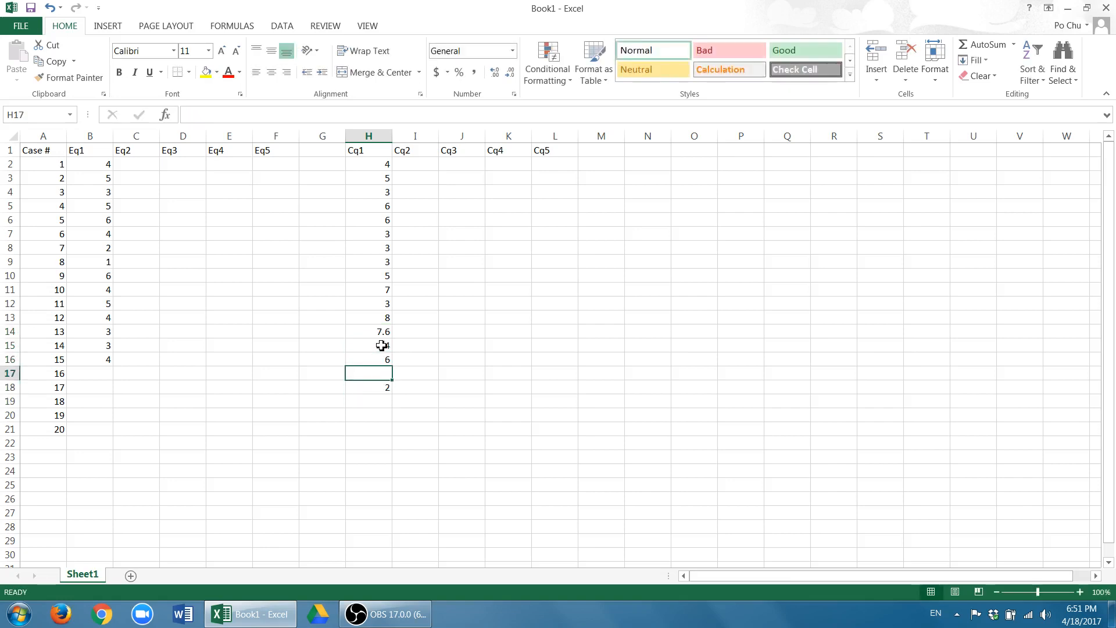
type("3")
key("Return")
key("Return")
type("7")
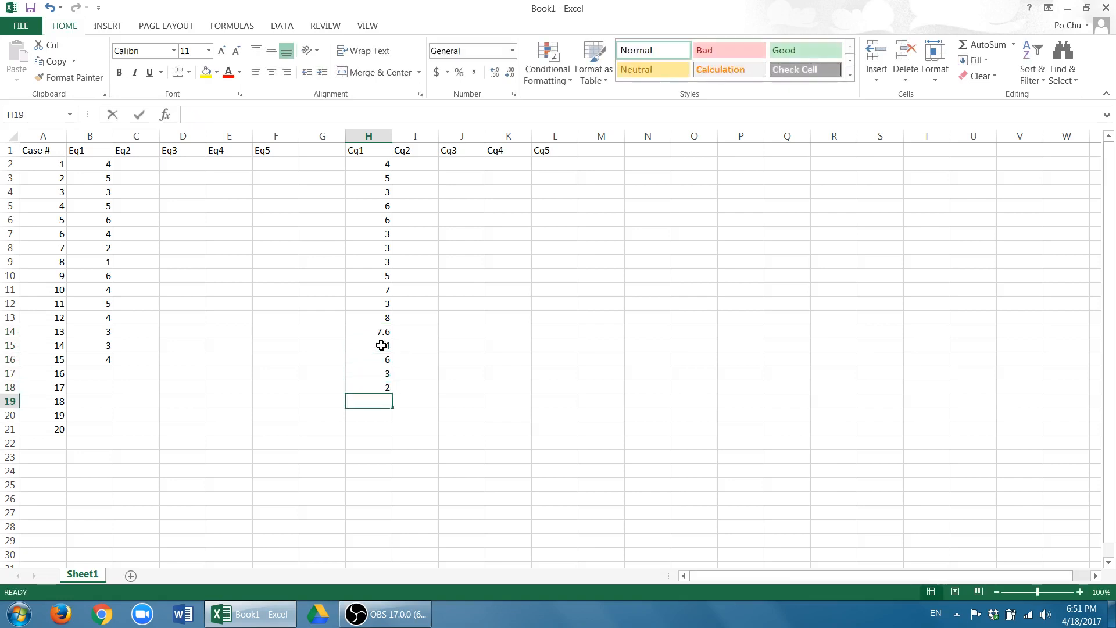
key("Return")
type("2")
key("Return")
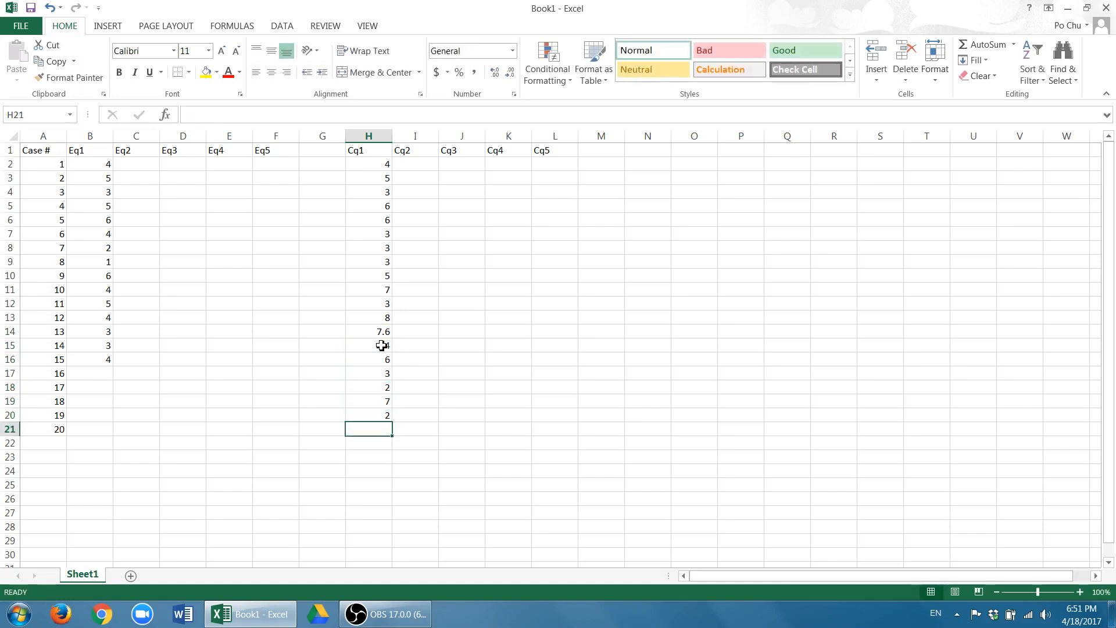
type("8")
key("Return")
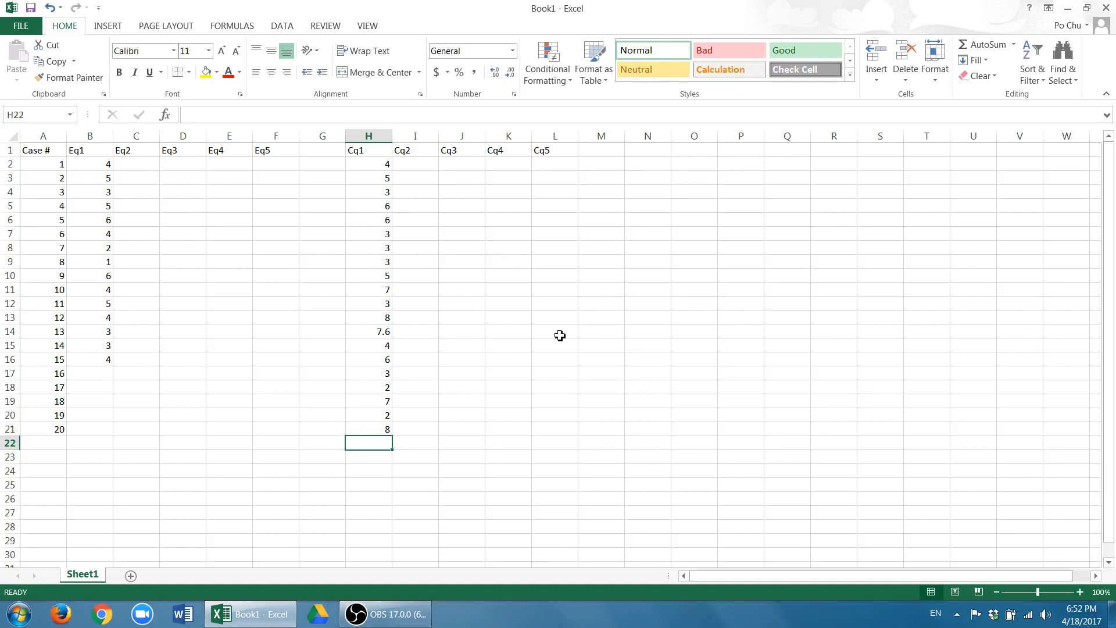
Replace the Cq1 value for case 13 in H14 with 7.
left_click(379, 332)
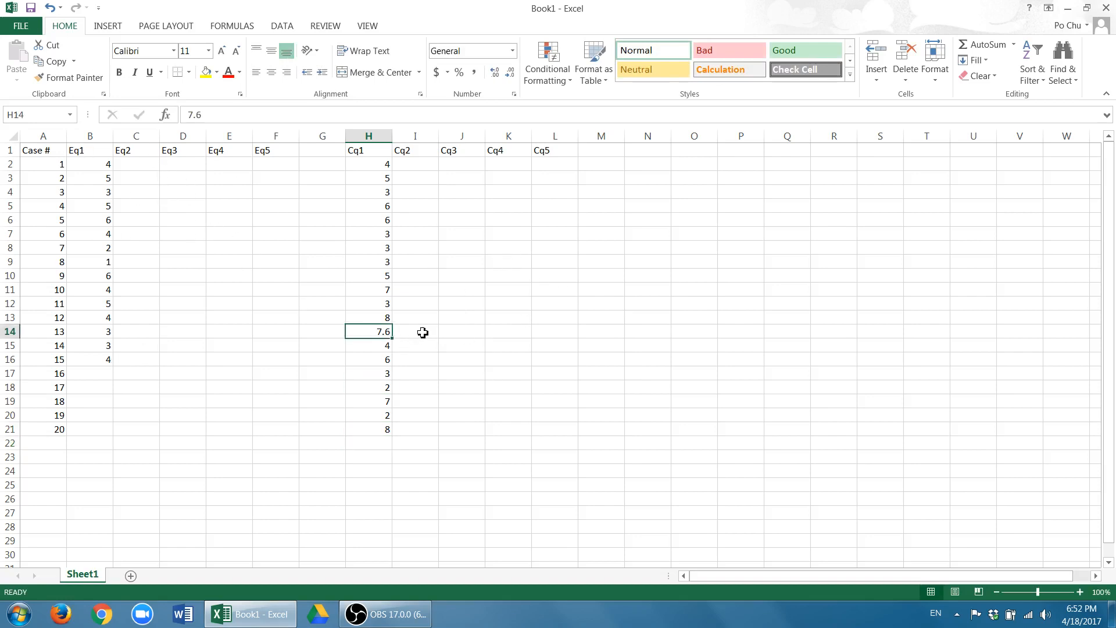
type("7")
key("Up")
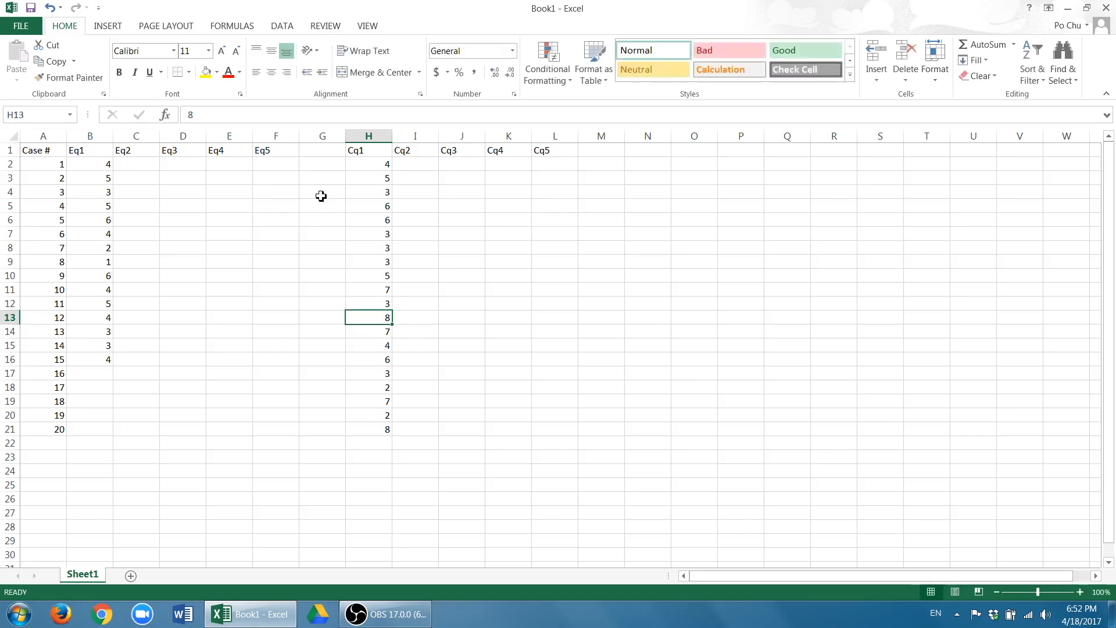
Add the header Eave in G1, following the Eq5 column.
left_click(315, 152)
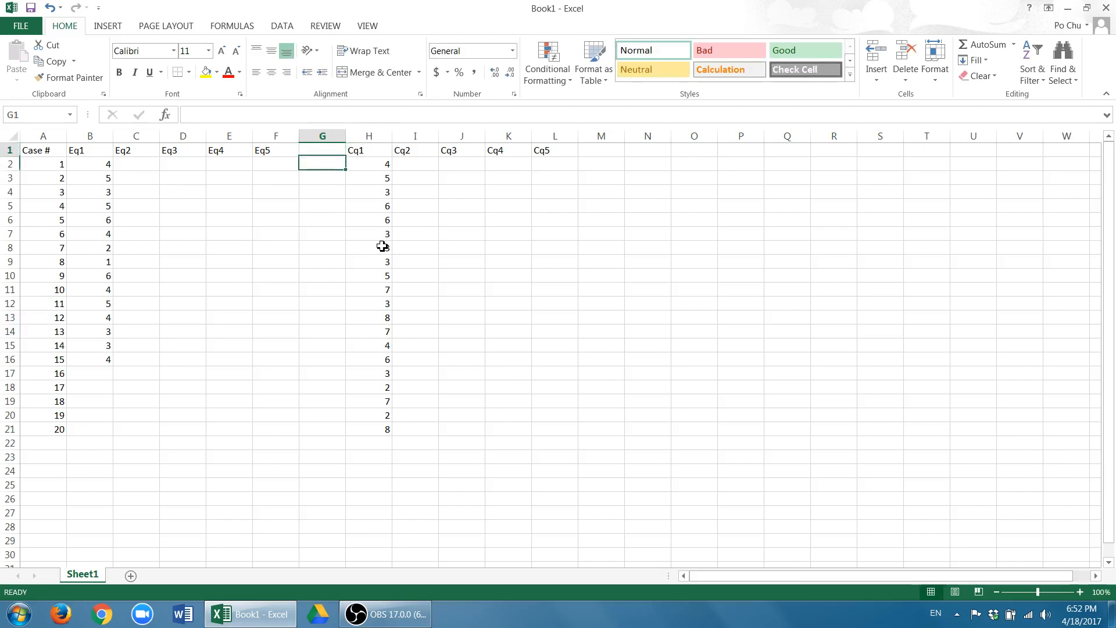
type("Ave")
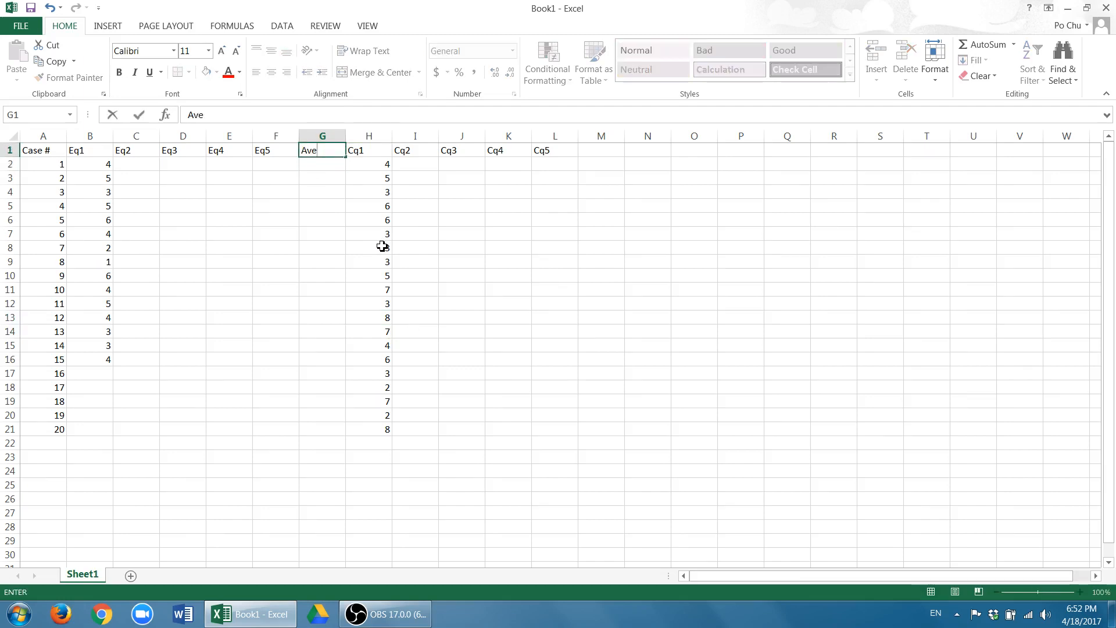
key("BackSpace")
key("BackSpace")
key("BackSpace")
type("Eave")
key("Tab")
Add the header Cave in M1, following the Cq5 column.
key("Tab")
key("Tab")
key("Tab")
key("Tab")
key("Tab")
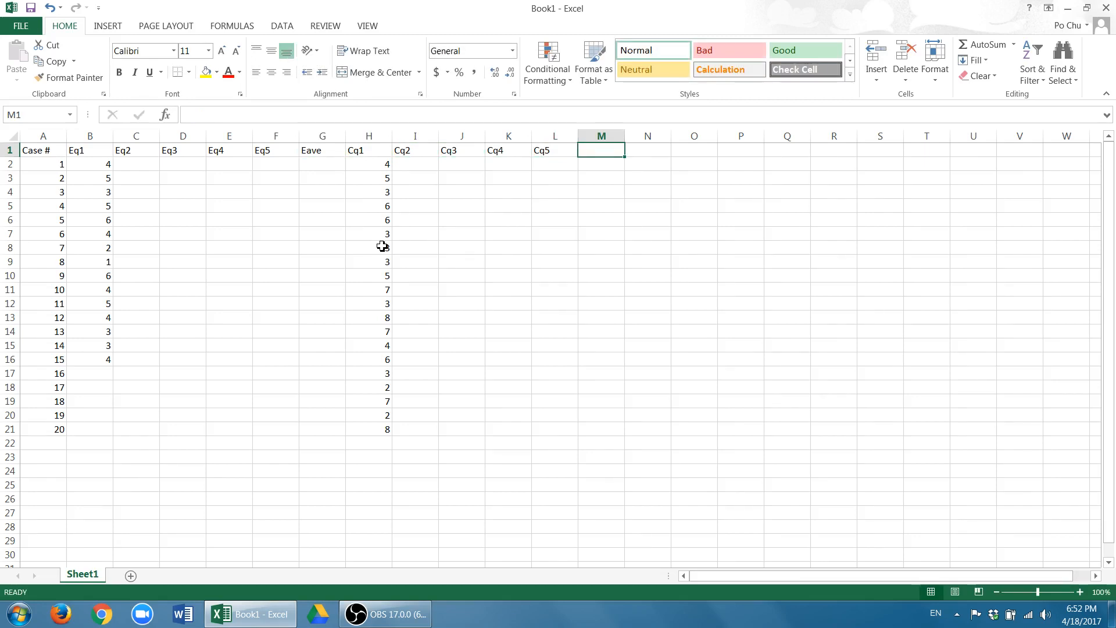
type("Cave")
key("Return")
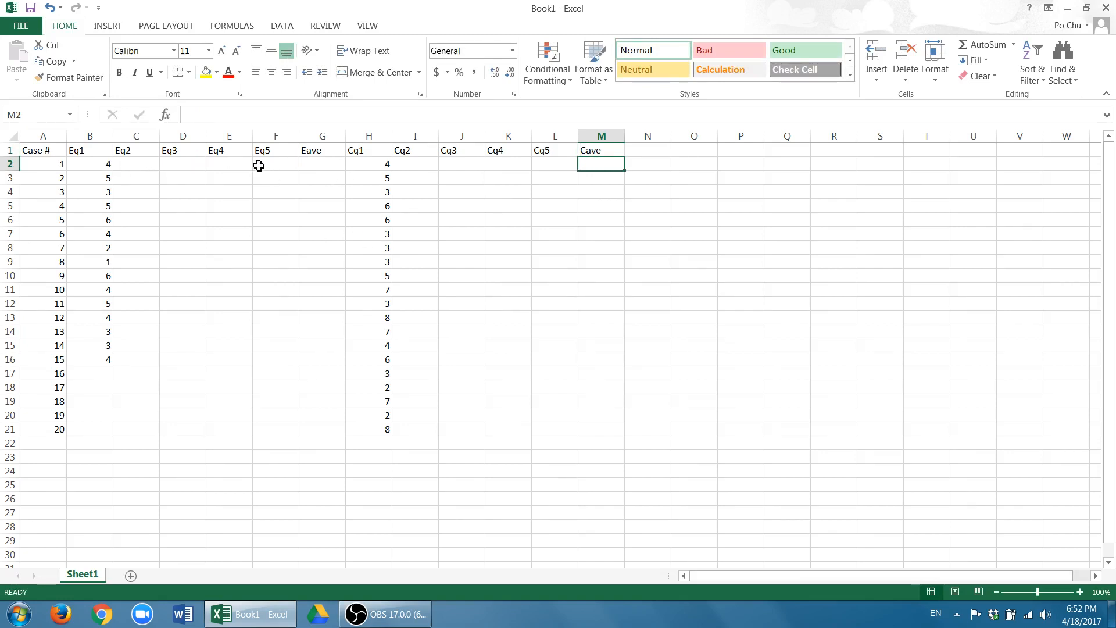
Enter the Eq2 values 4 and 3 in C2:C3 and the Eq3 values 6 and 5 in D2:D3.
left_click(152, 165)
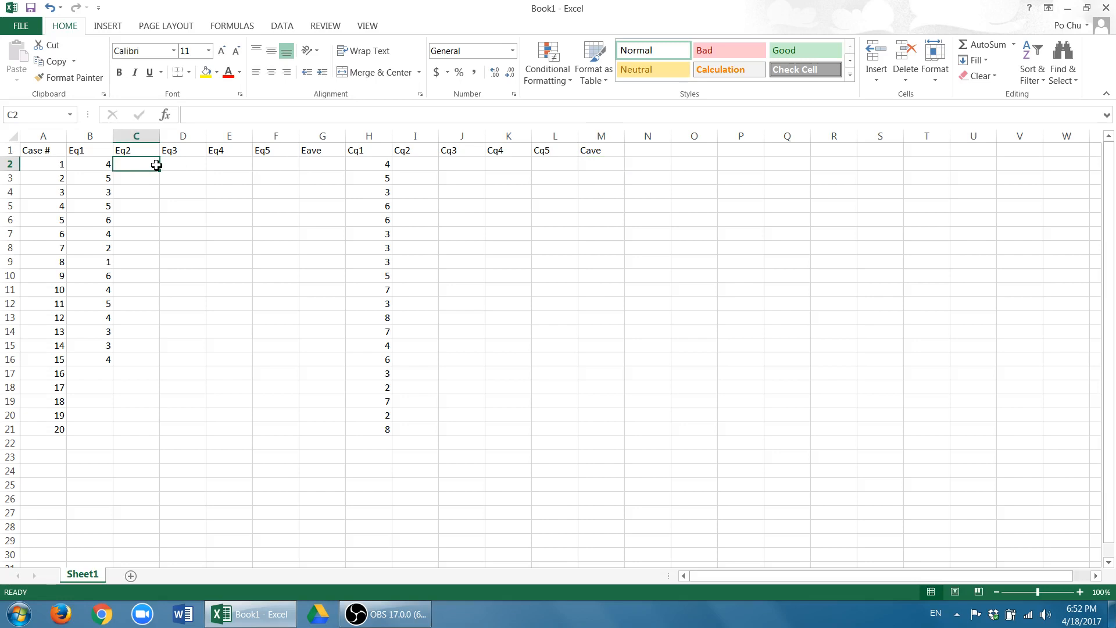
type("4")
key("Return")
type("3")
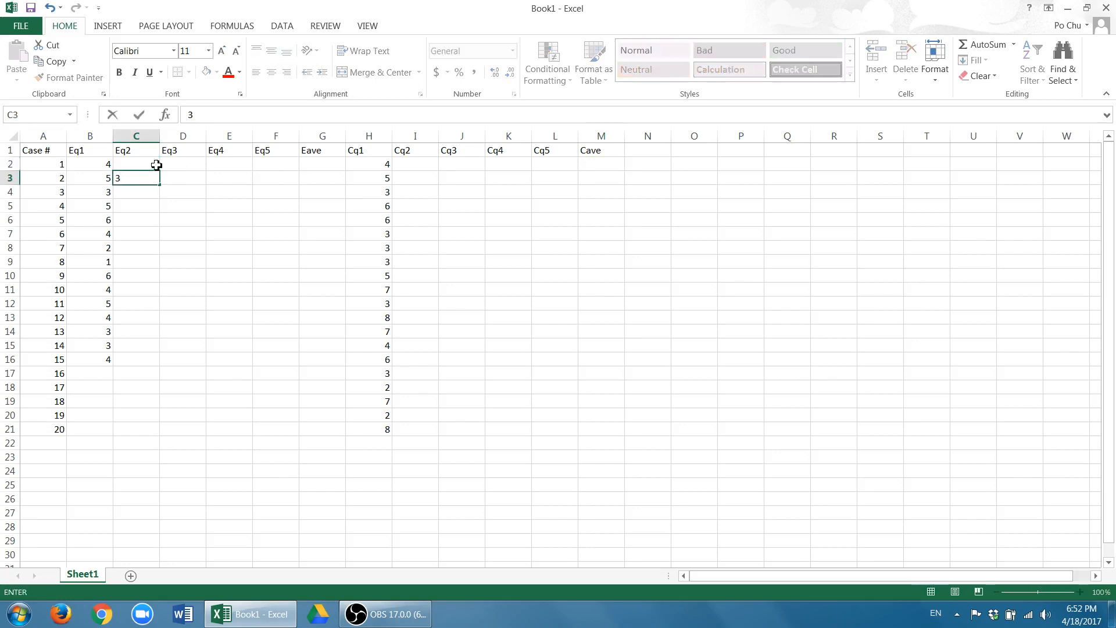
left_click(157, 165)
key("Right")
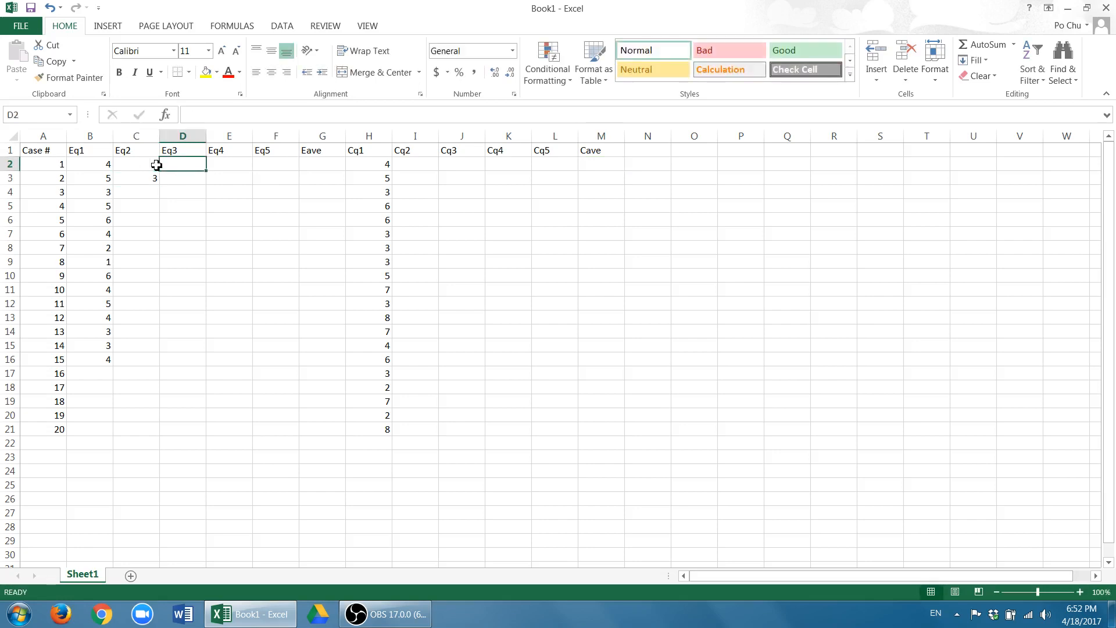
type("6")
key("Return")
type("5")
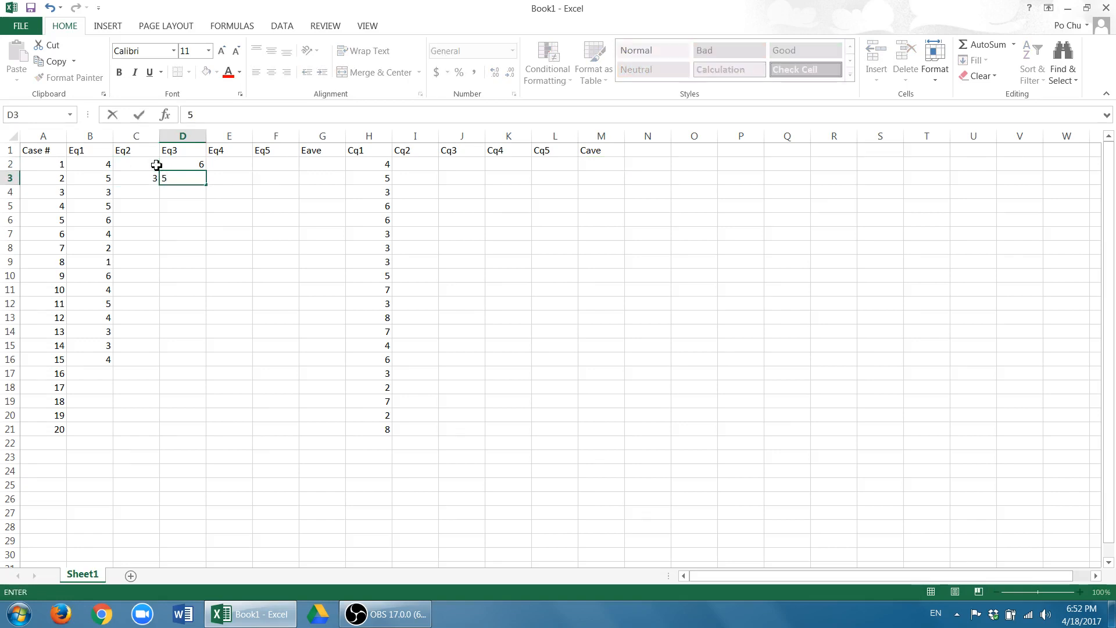
key("Up")
Enter 7 for Eq4 and 8 for Eq5 in the row of case 1.
left_click(222, 166)
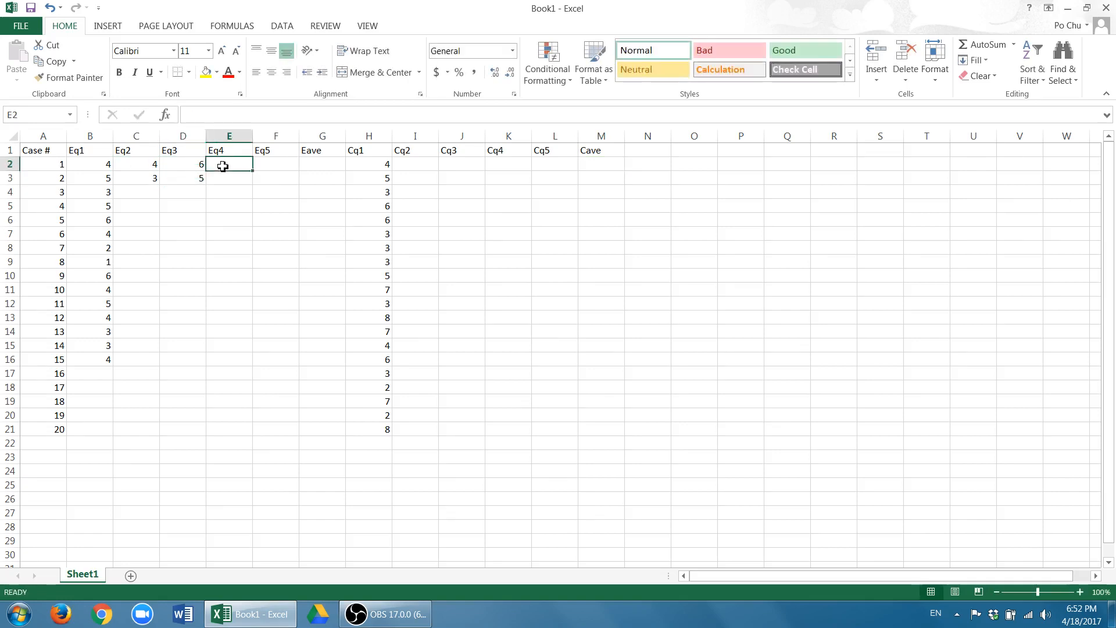
type("7")
key("Tab")
type("8")
key("Tab")
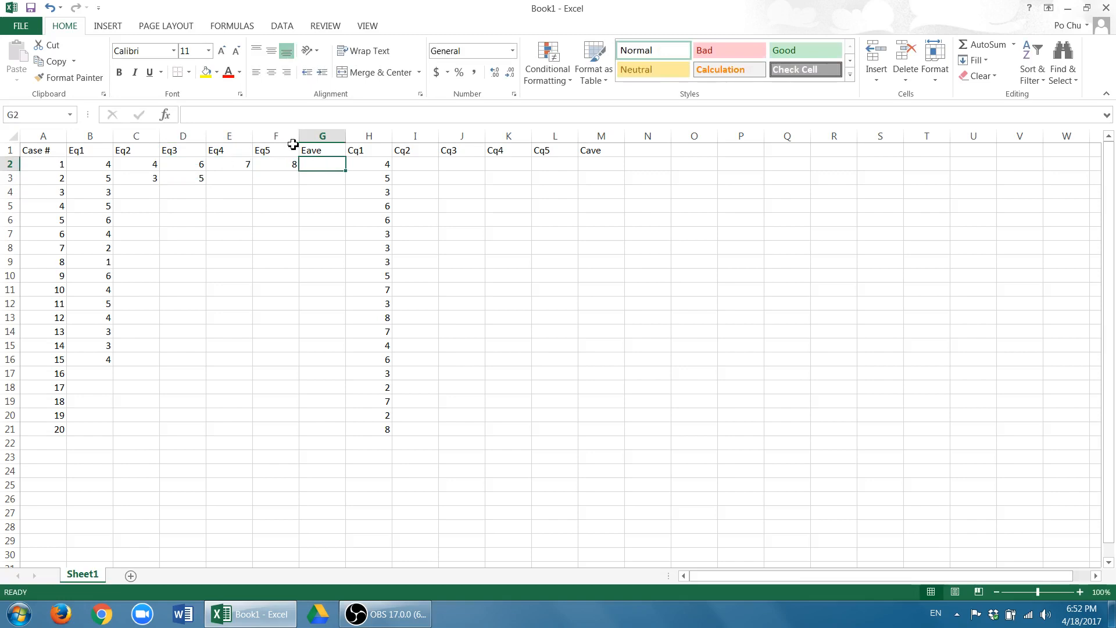
Calculate the Eave value of case 1 in G2 with an AVERAGE formula over B2:F2.
type("=")
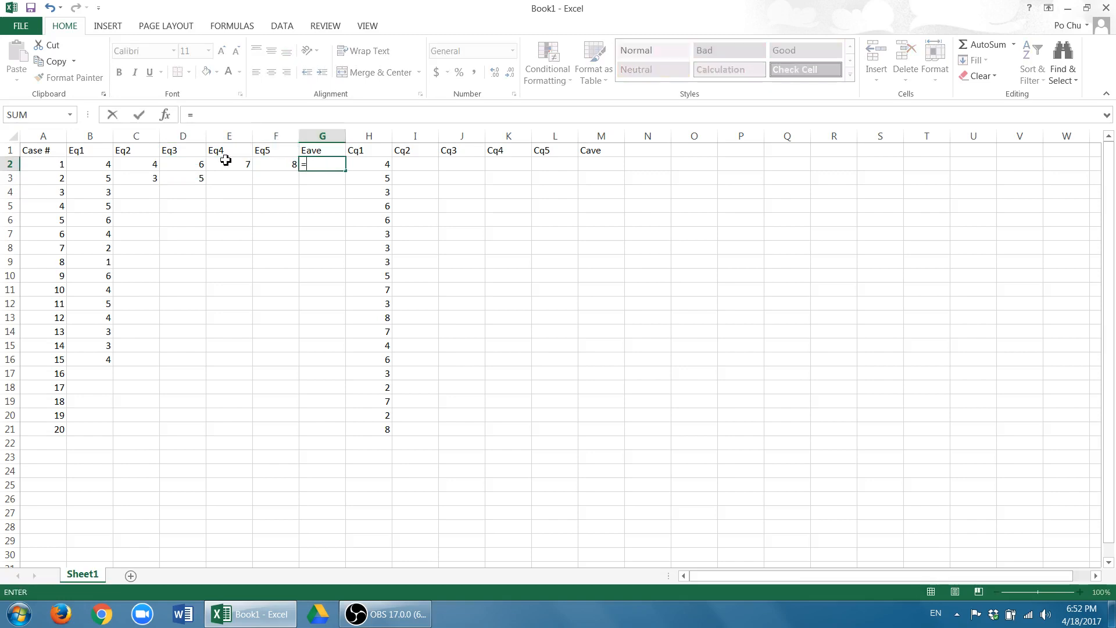
type("av")
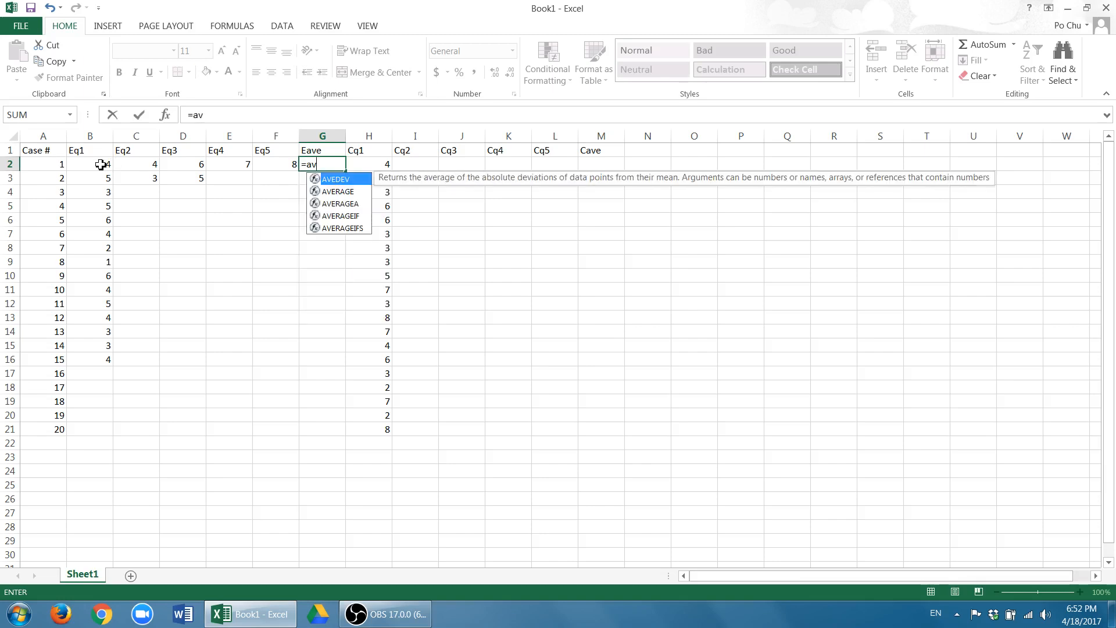
type("erage(")
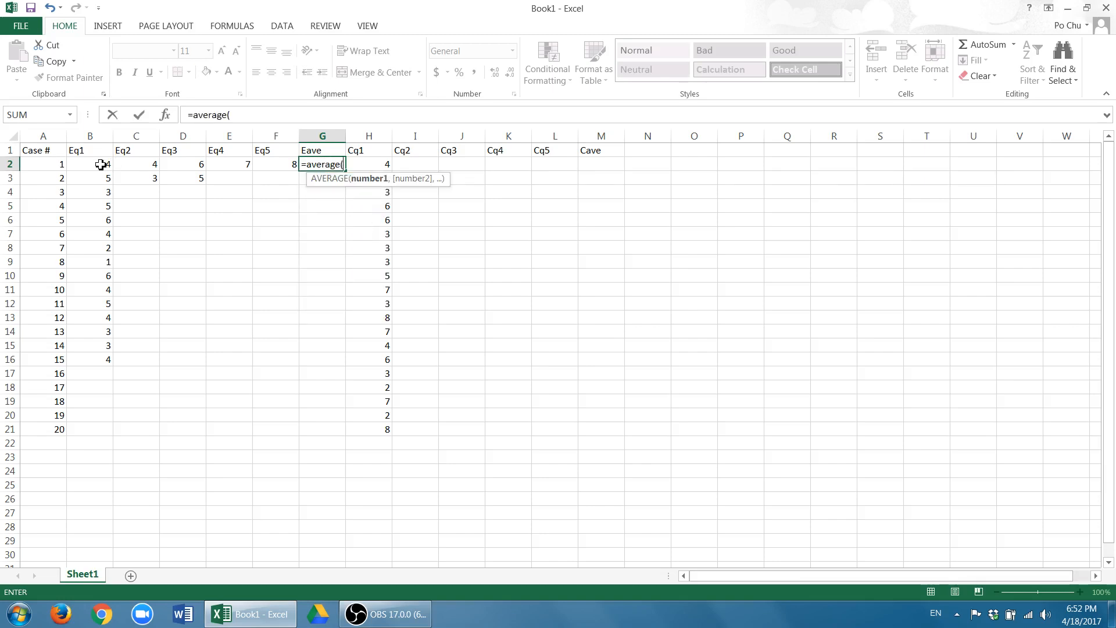
left_click_drag(109, 164, 278, 161)
key("Return")
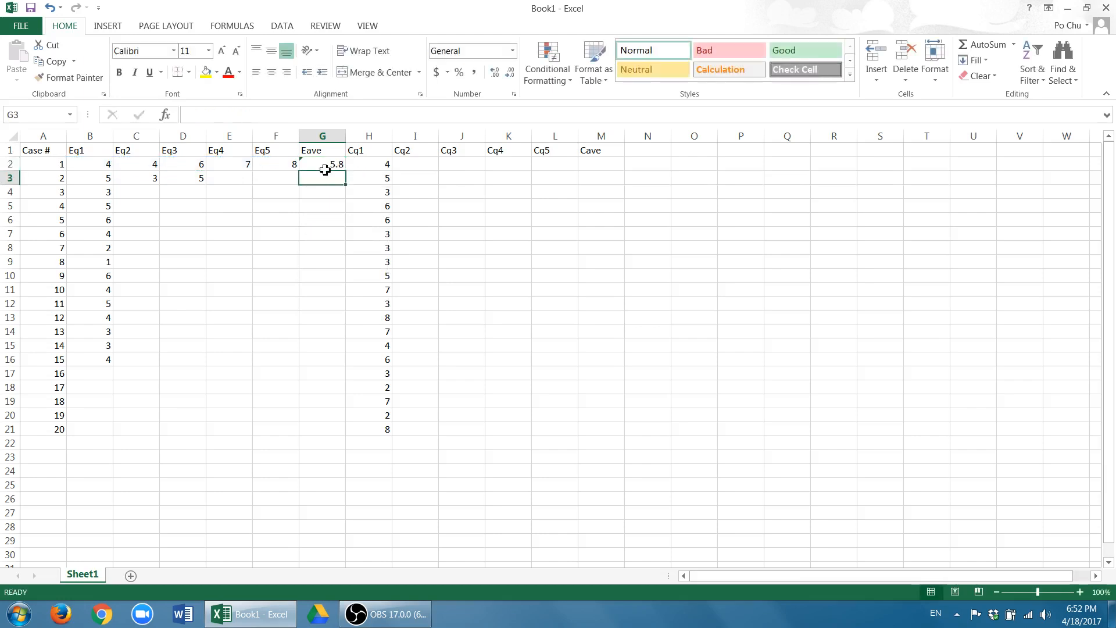
Copy the Eave average formula from G2 down to G16 for cases 1 to 15.
left_click(325, 165)
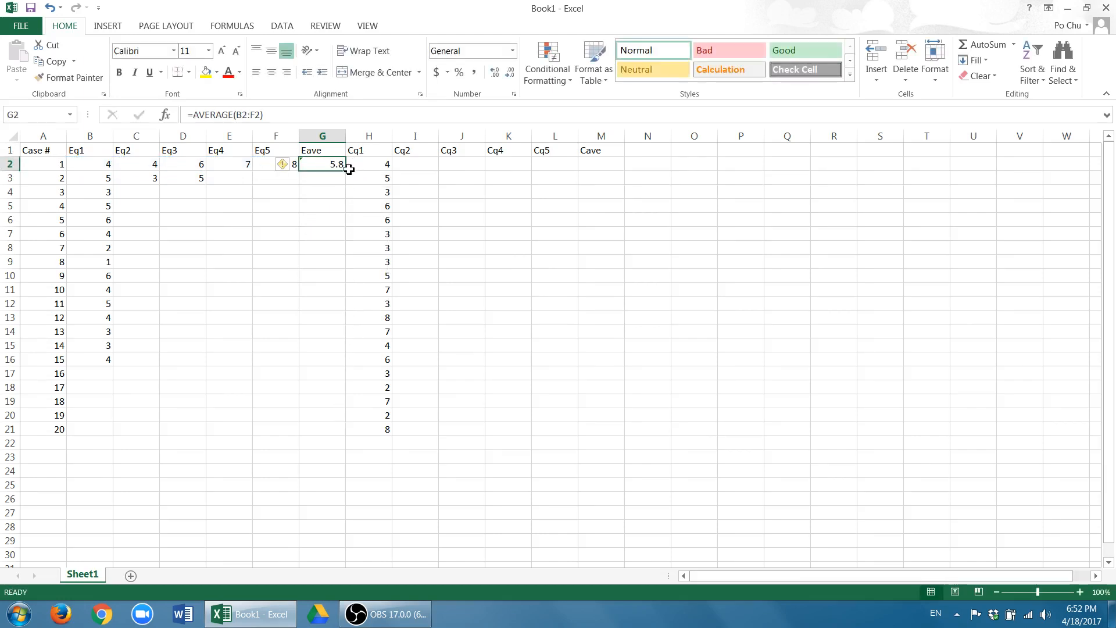
left_click_drag(345, 171, 337, 355)
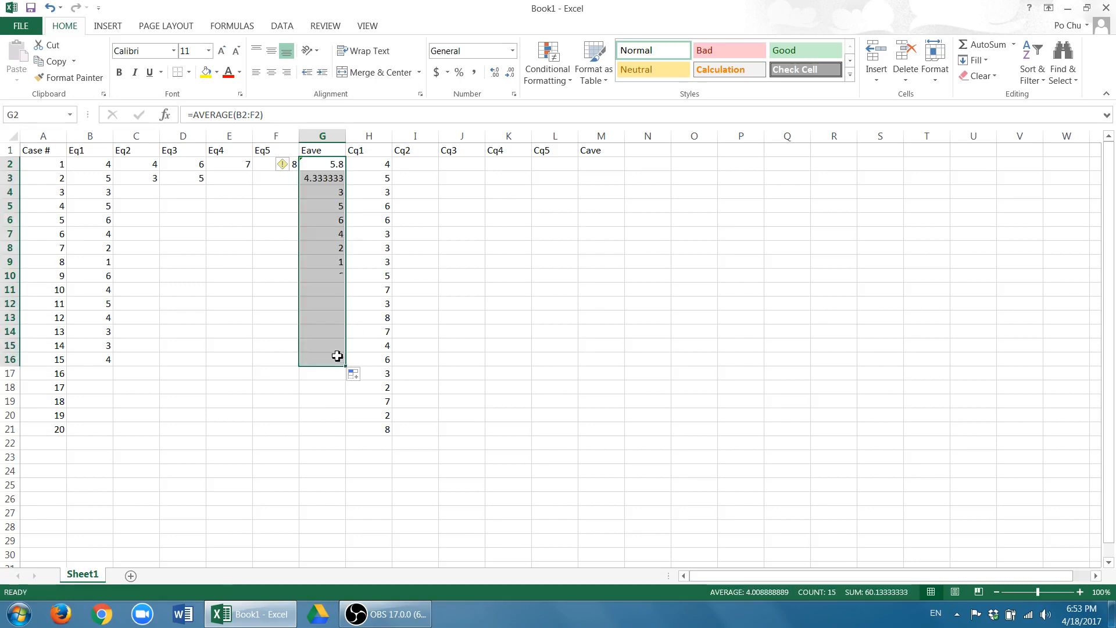
left_click(337, 278)
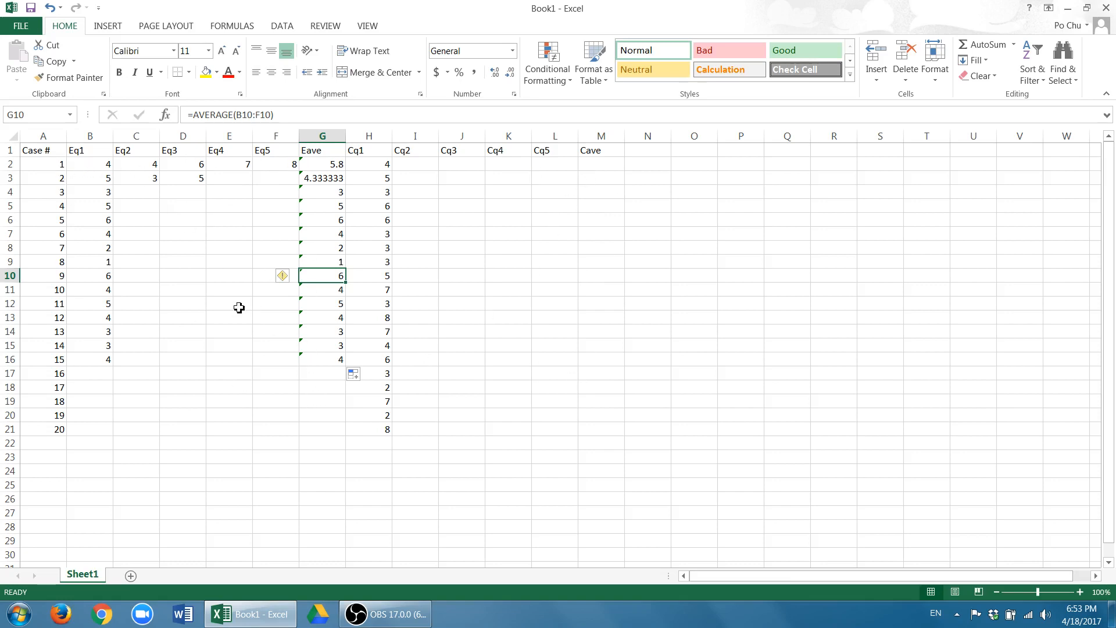
Clear the average formulas from the Eave column in G2:G16.
left_click_drag(333, 164, 338, 364)
key("Delete")
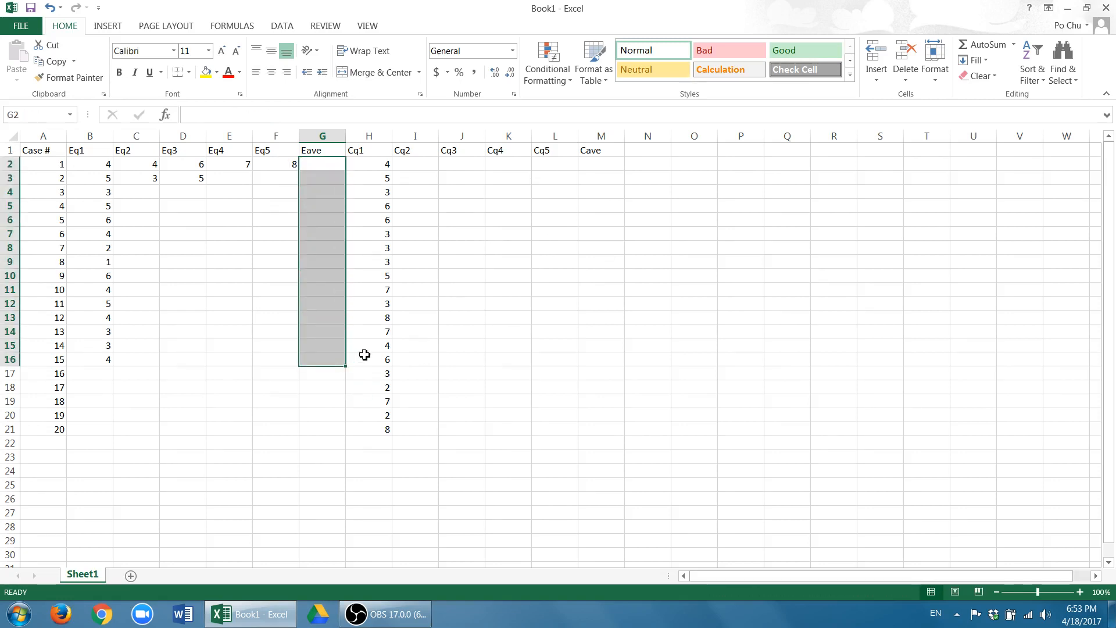
left_click(352, 286)
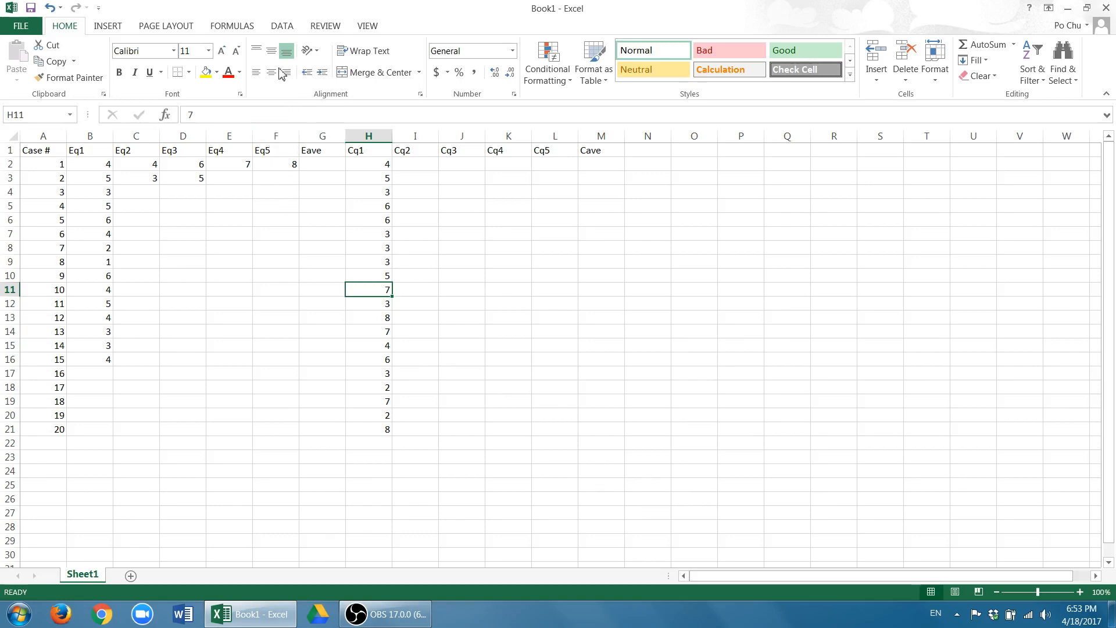
Try to open the Data Analysis tools, and answer the Windows prompt by changing the color scheme to Windows 7 Basic.
left_click(280, 29)
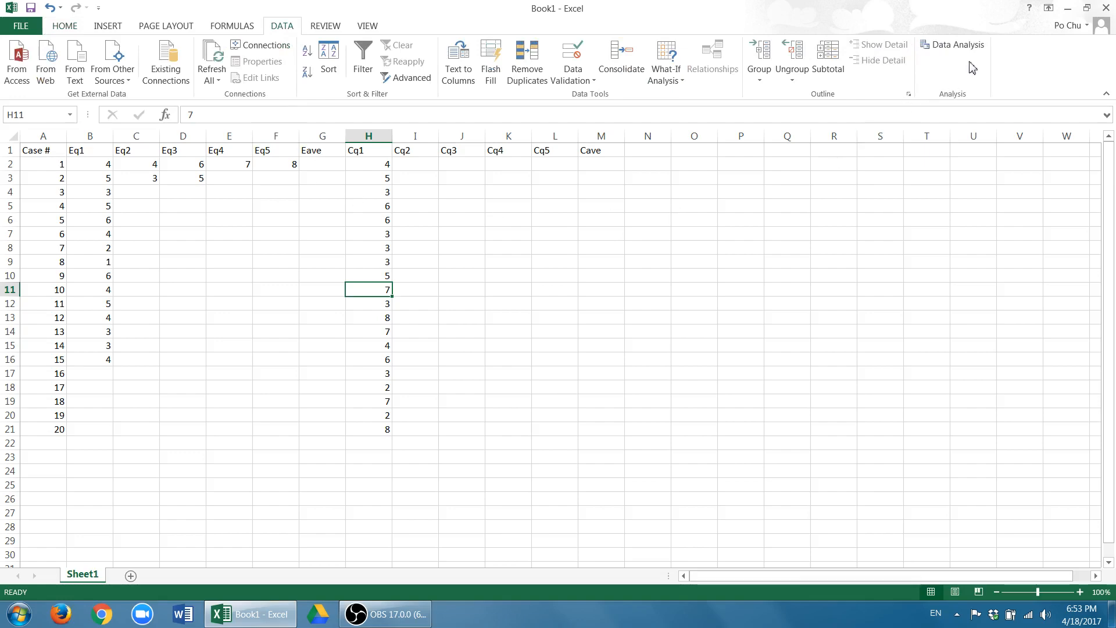
left_click(953, 47)
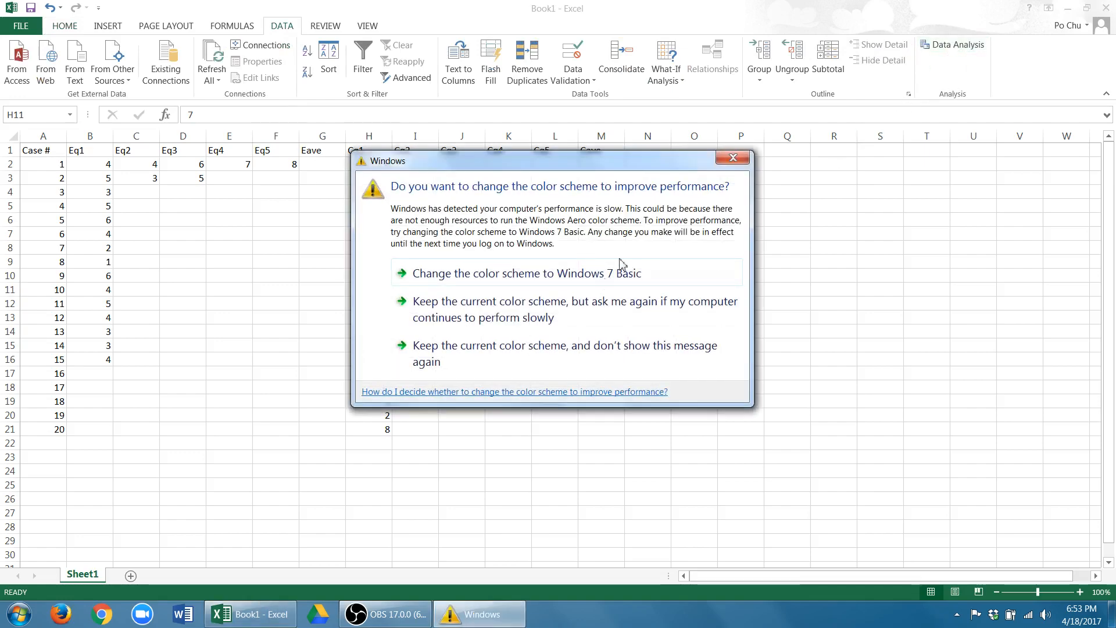
left_click(605, 272)
left_click(724, 250)
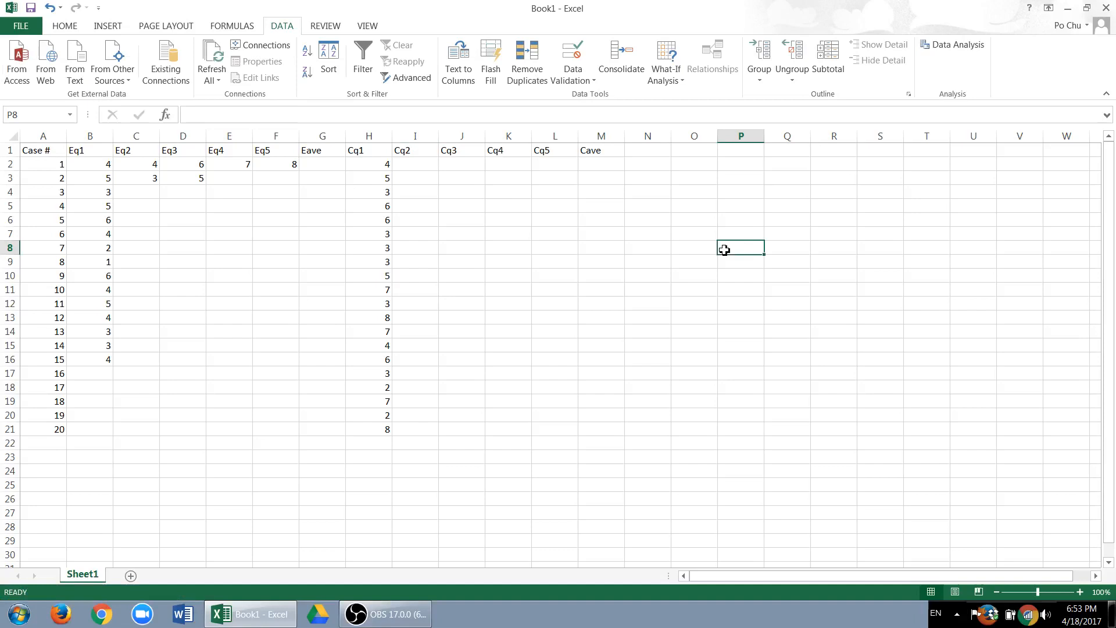
left_click(723, 206)
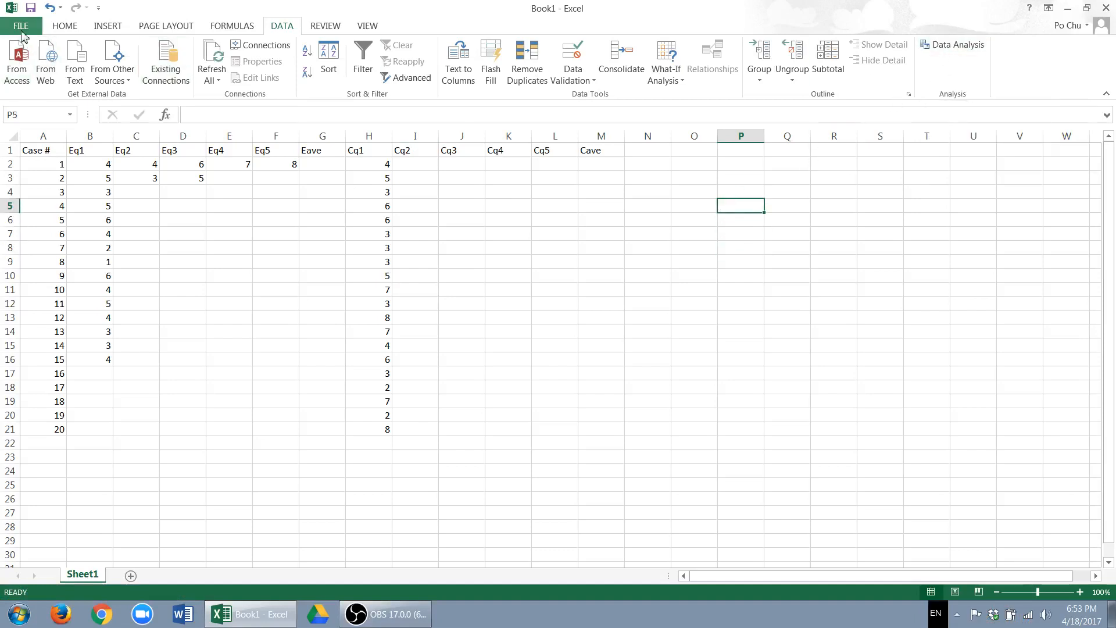
Check in the program options whether the Analysis ToolPak add-in is active, and close the options without changes.
left_click(21, 28)
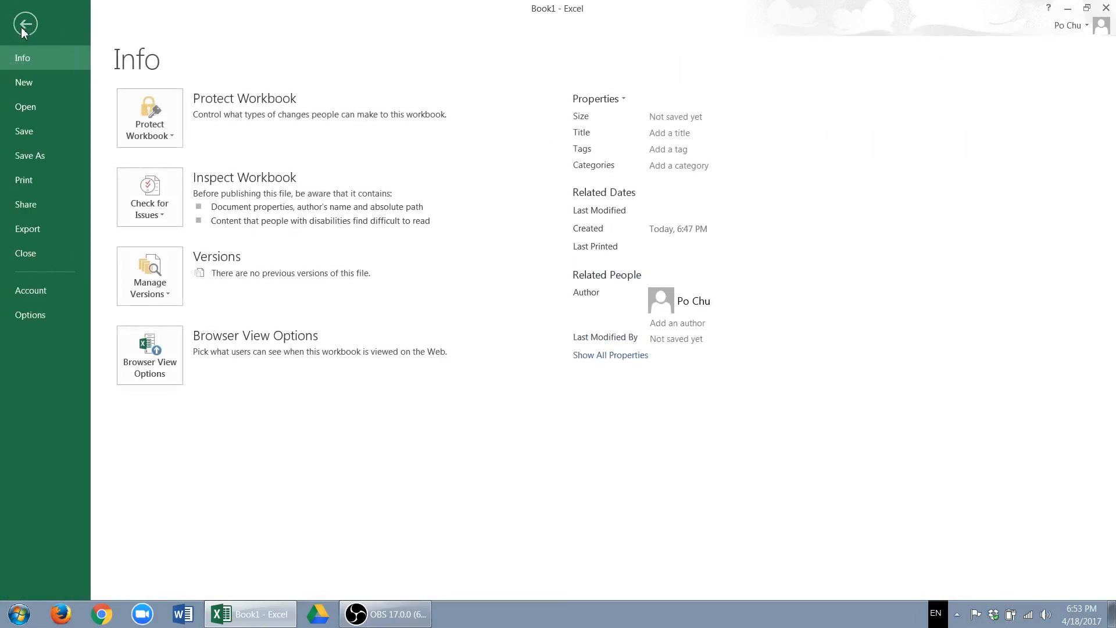
left_click(46, 319)
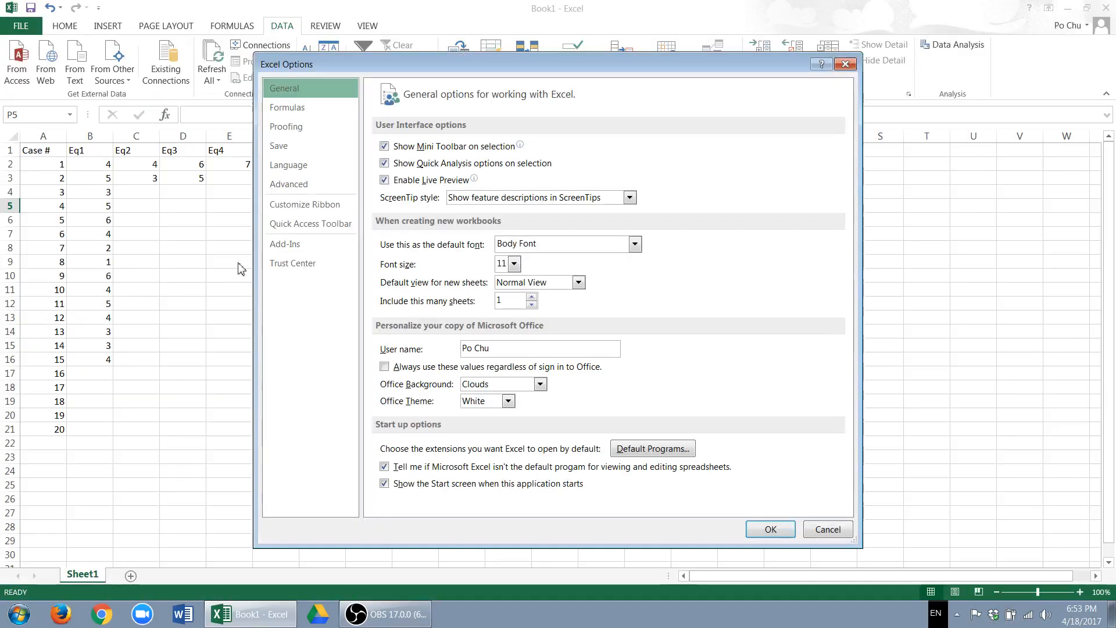
left_click(292, 247)
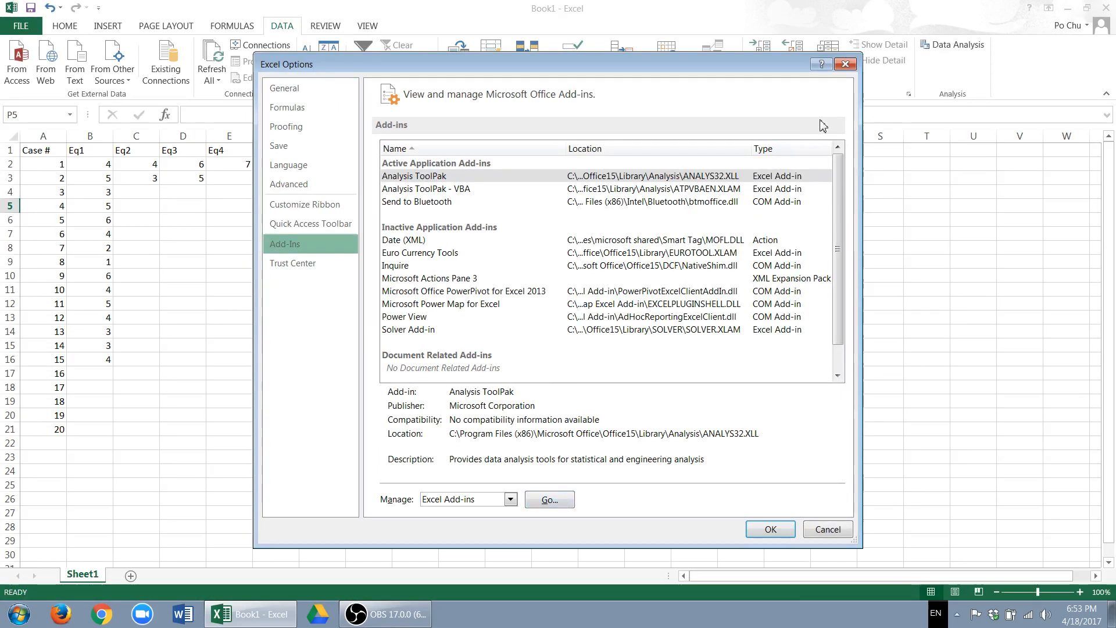
left_click(846, 65)
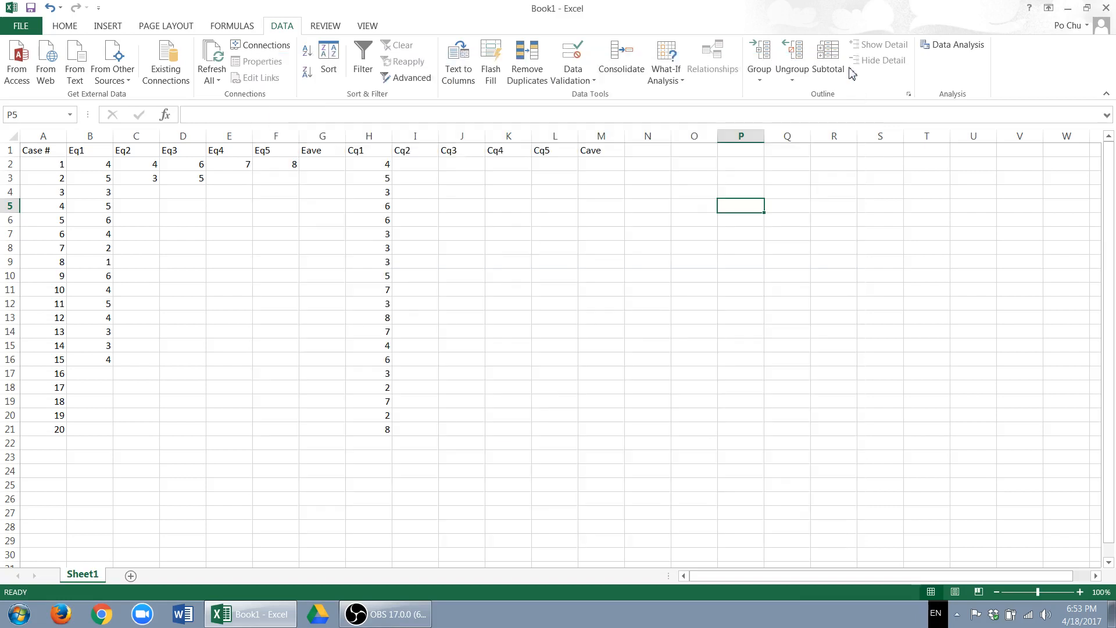
left_click(602, 224)
left_click(666, 191)
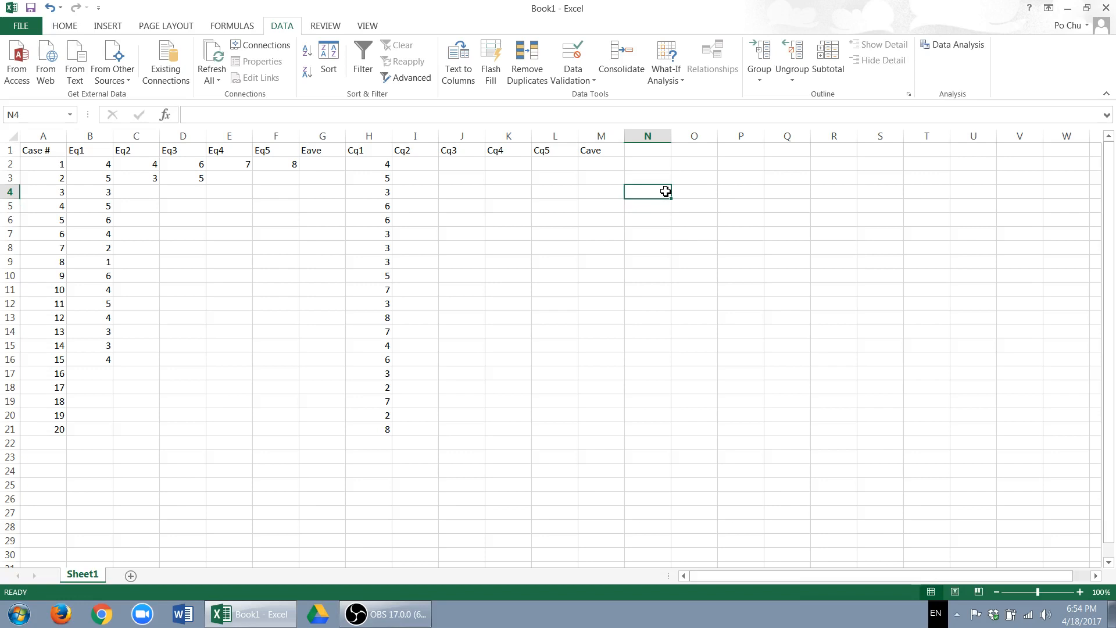
Copy the Eq1 values in B2:B16 into the Eave column, starting at G2.
left_click(540, 231)
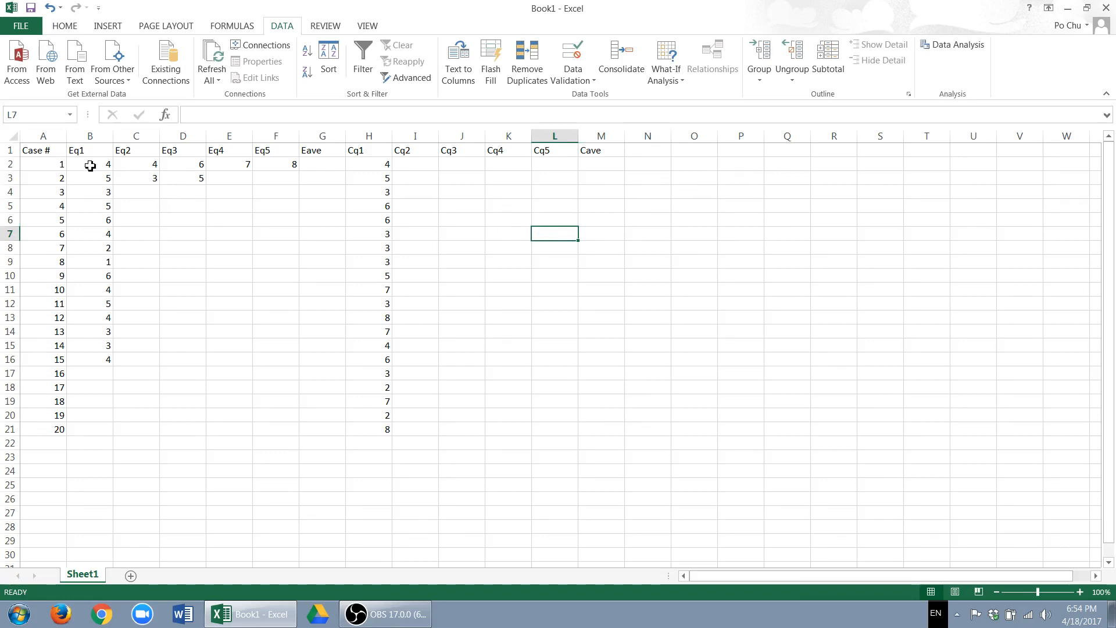
left_click_drag(93, 167, 111, 356)
key("ctrl+c")
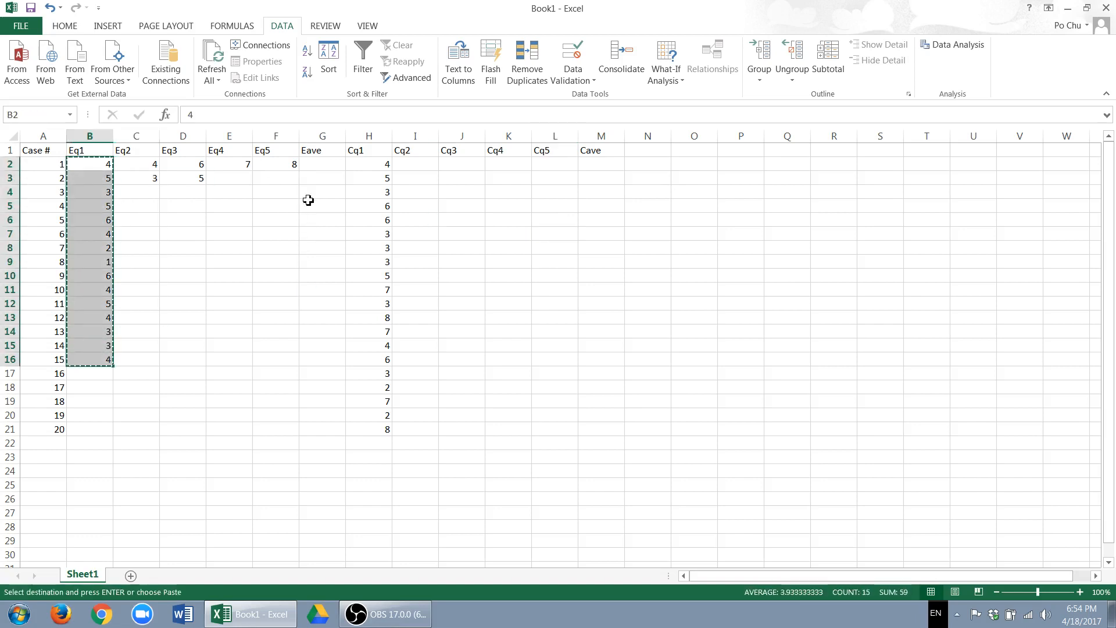
left_click(321, 165)
key("ctrl+v")
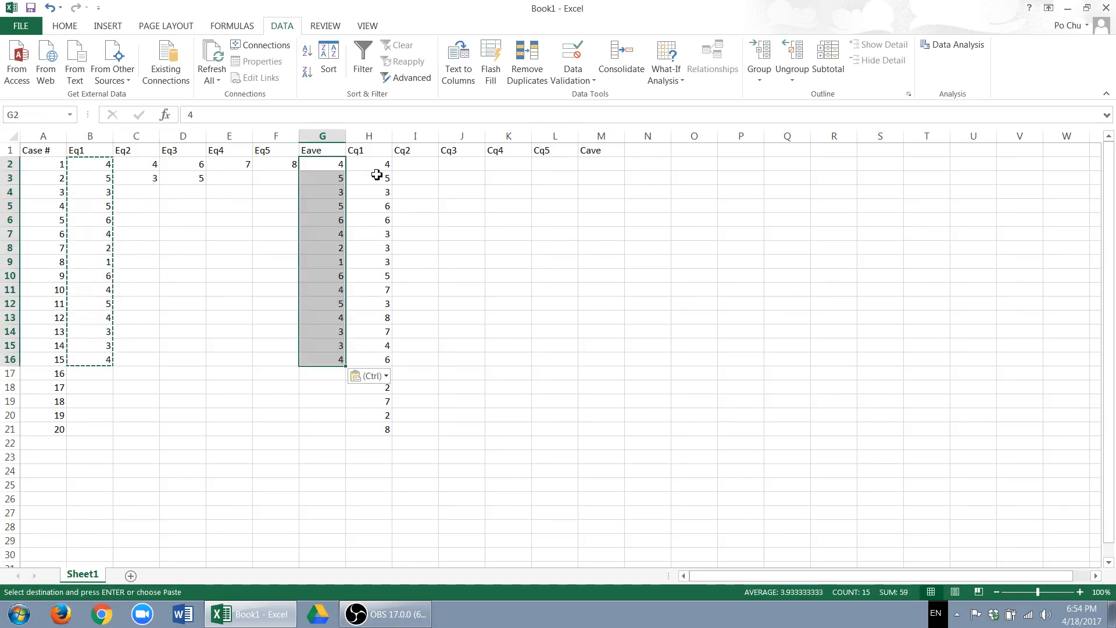
Copy the Cq1 values in H2:H21 into the Cave column, starting at M2.
left_click_drag(375, 166, 381, 433)
key("ctrl+c")
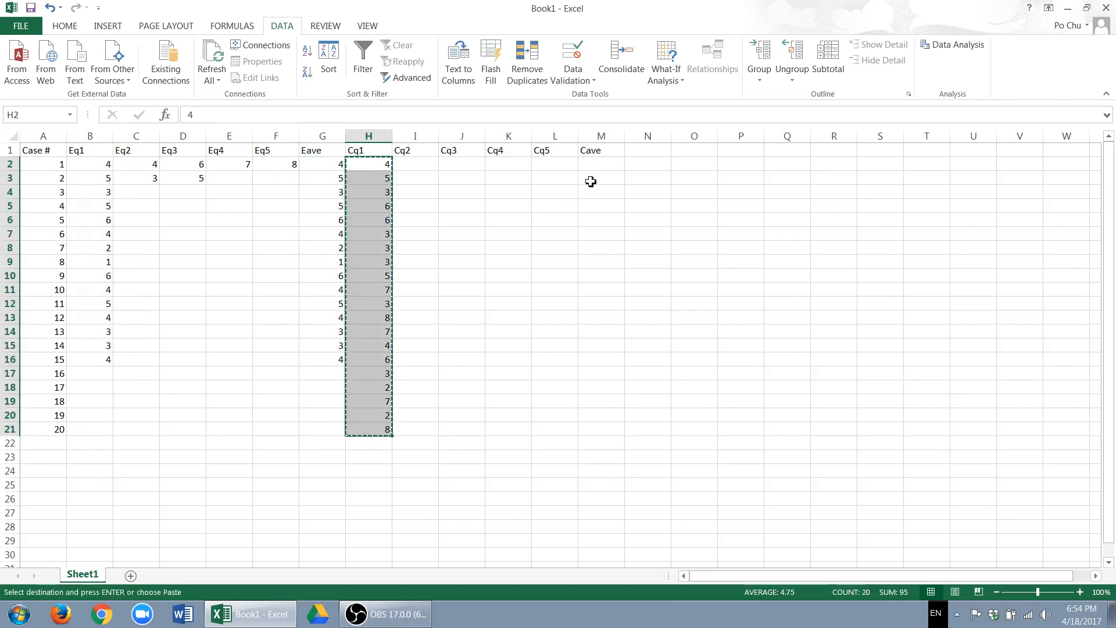
left_click(591, 165)
key("ctrl+v")
key("ctrl+s")
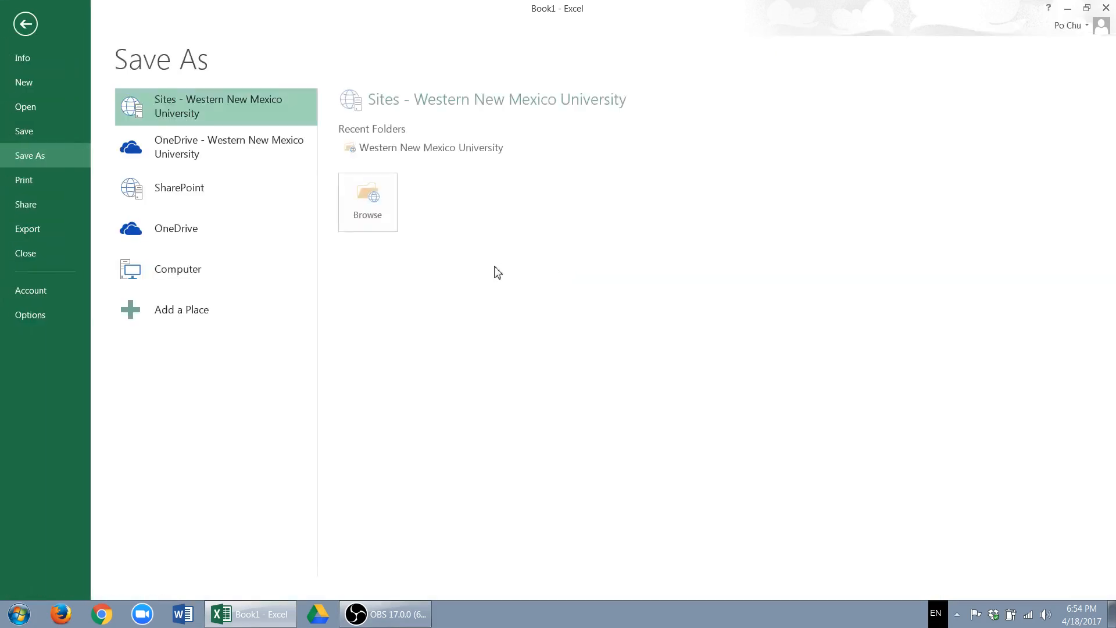
left_click(23, 24)
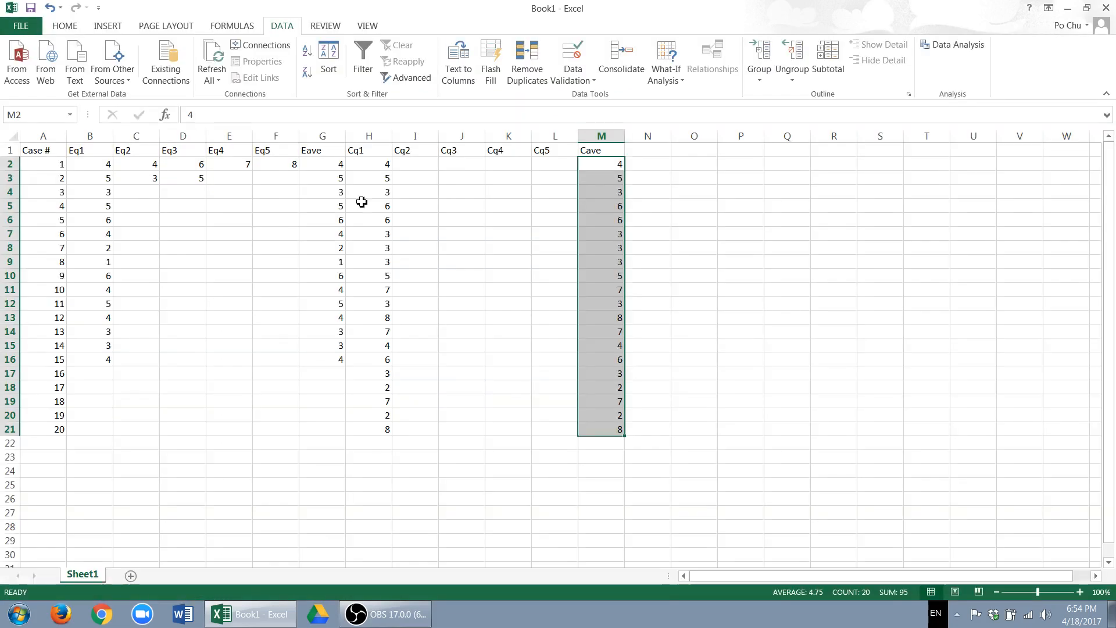
left_click(460, 259)
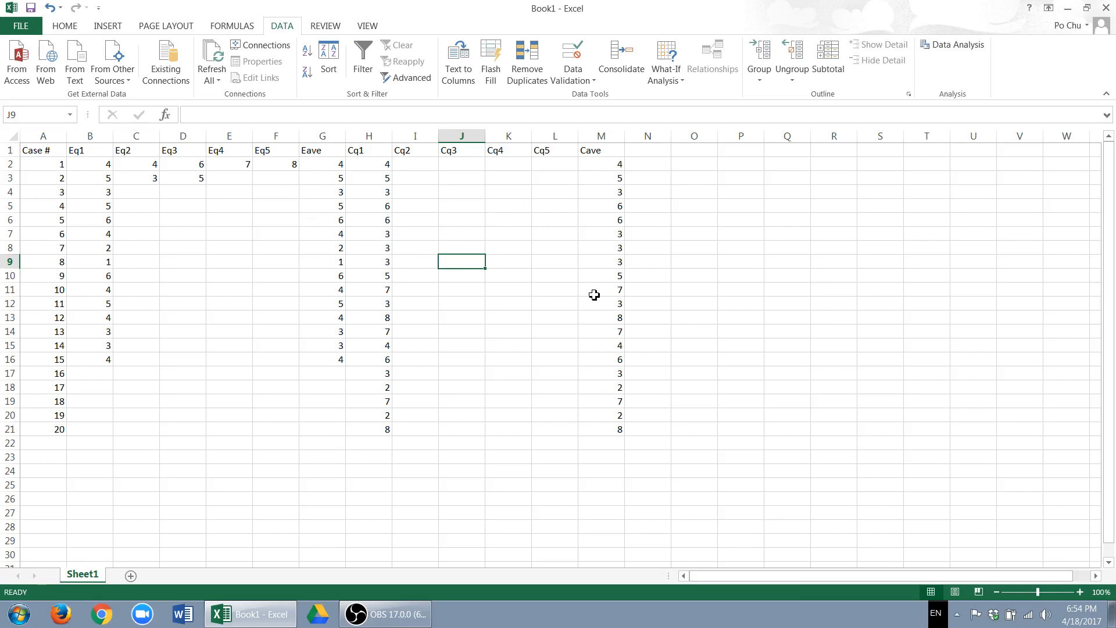
Start the "t-Test: Two-Sample Assuming Equal Variances" analysis from the Data Analysis tools.
left_click(968, 51)
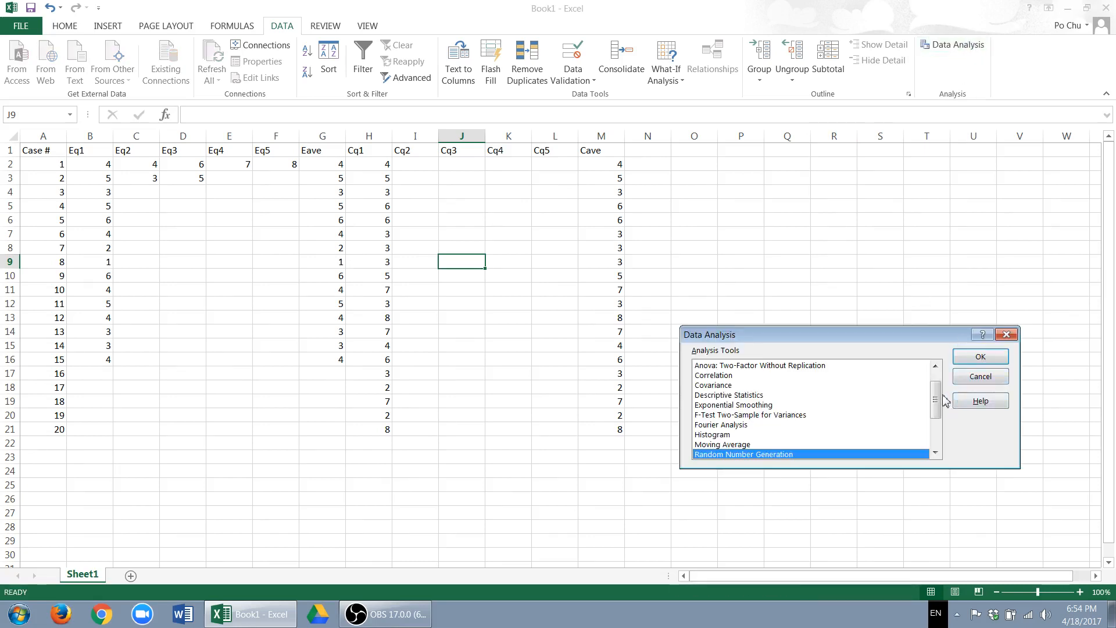
left_click_drag(935, 399, 935, 430)
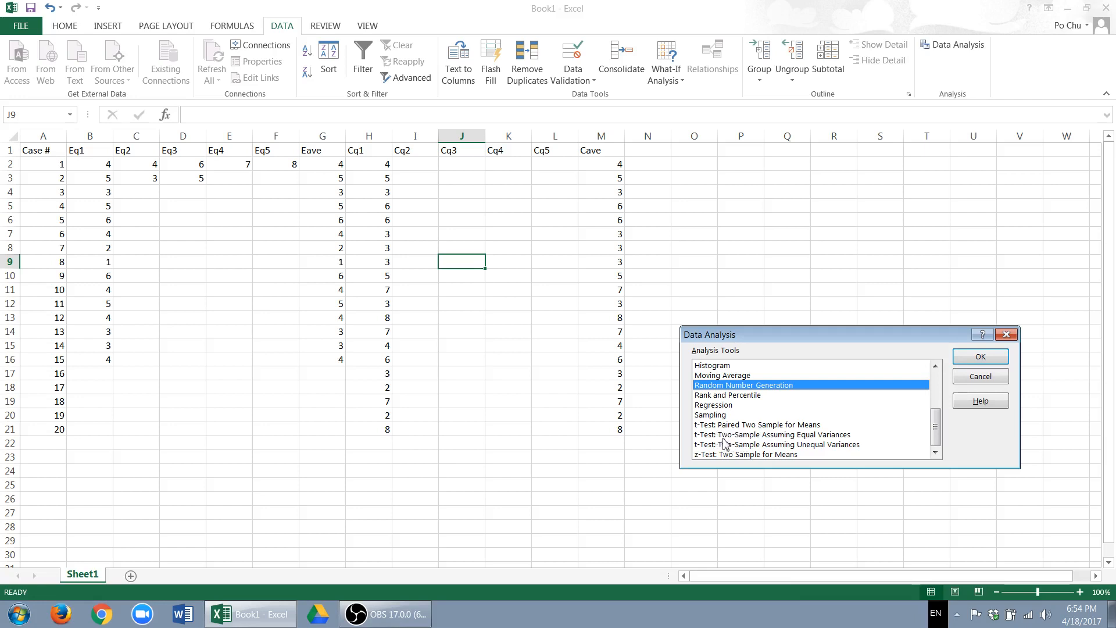
left_click(802, 436)
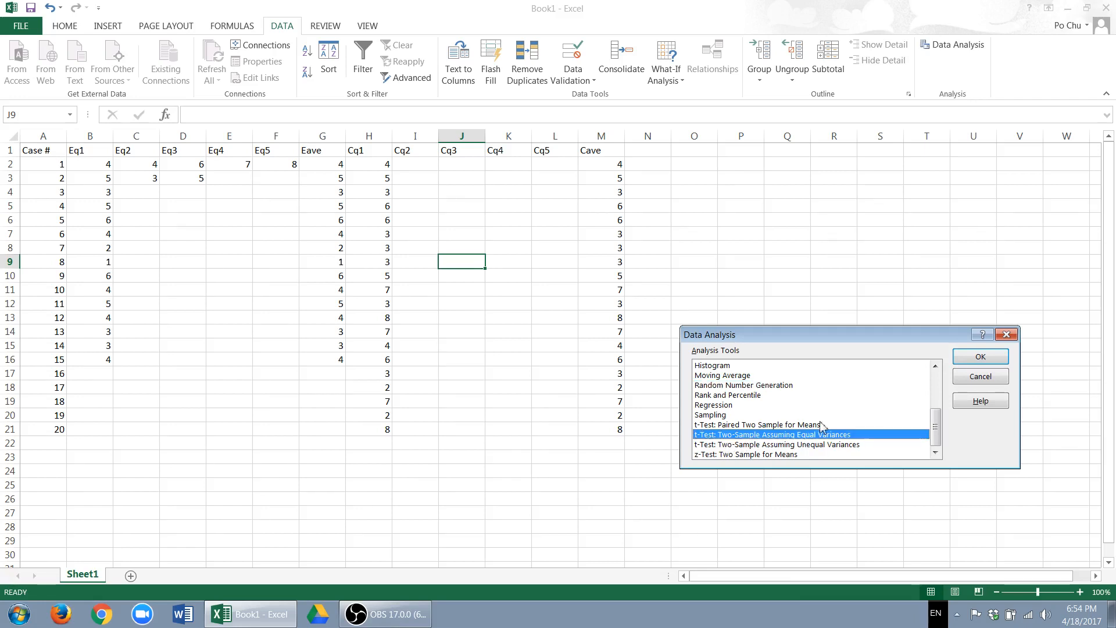
left_click(980, 357)
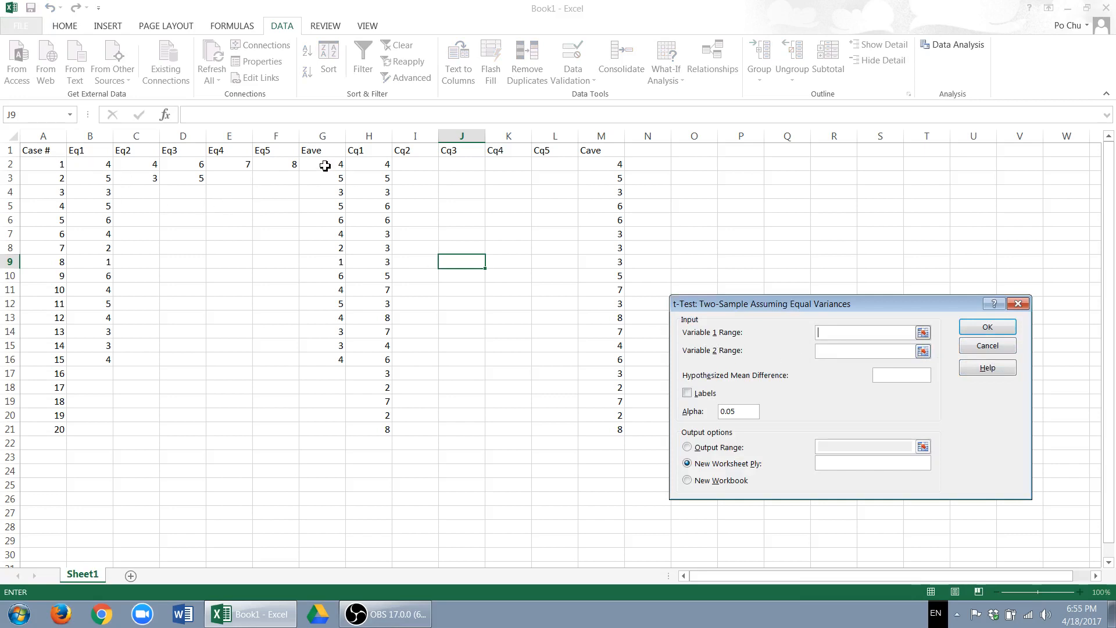
Set the t-test's Variable 1 Range to the Eave values $G$2:$G$16 and Variable 2 Range to the Cave values $M$2:$M$21.
left_click_drag(325, 166, 326, 358)
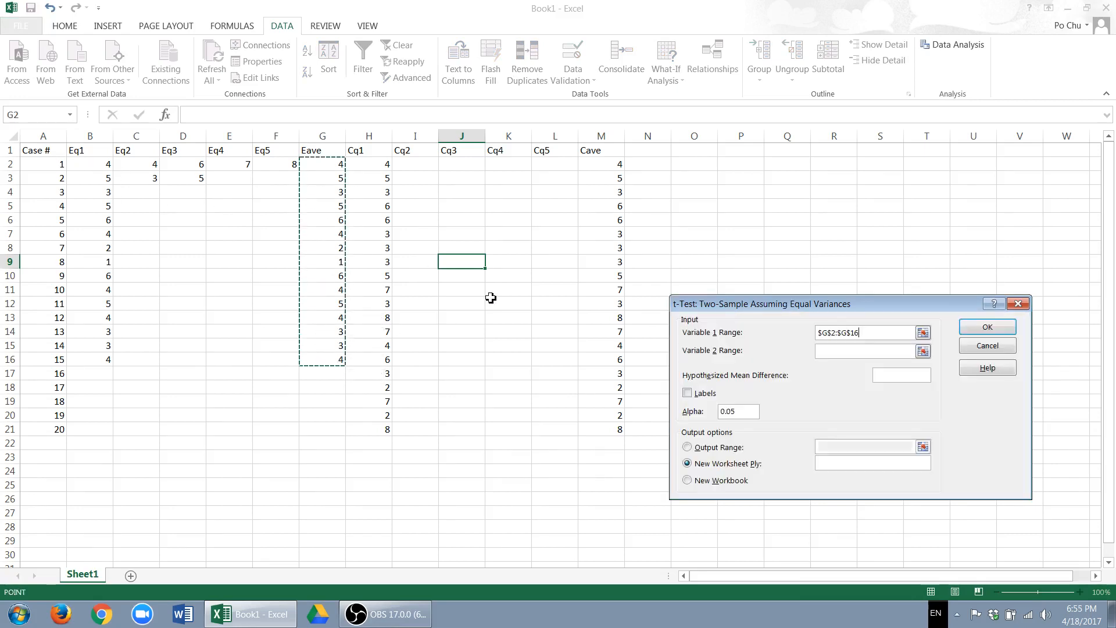
left_click(832, 350)
left_click_drag(592, 164, 605, 429)
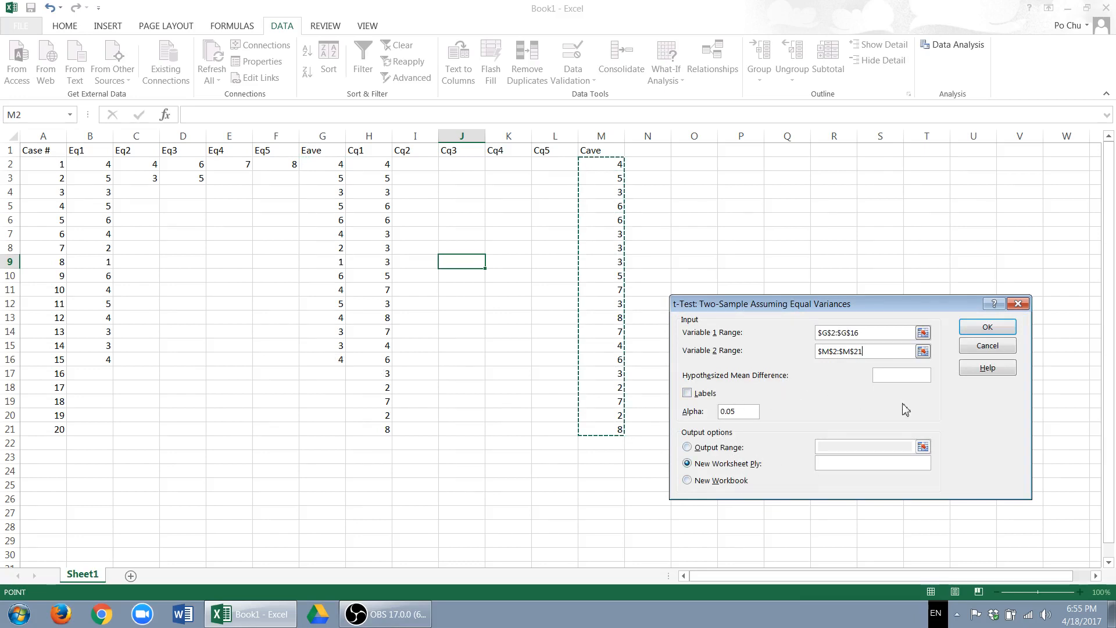
Set the t-test's output range to $O$3 on the current sheet and run the analysis.
left_click(687, 447)
left_click(848, 447)
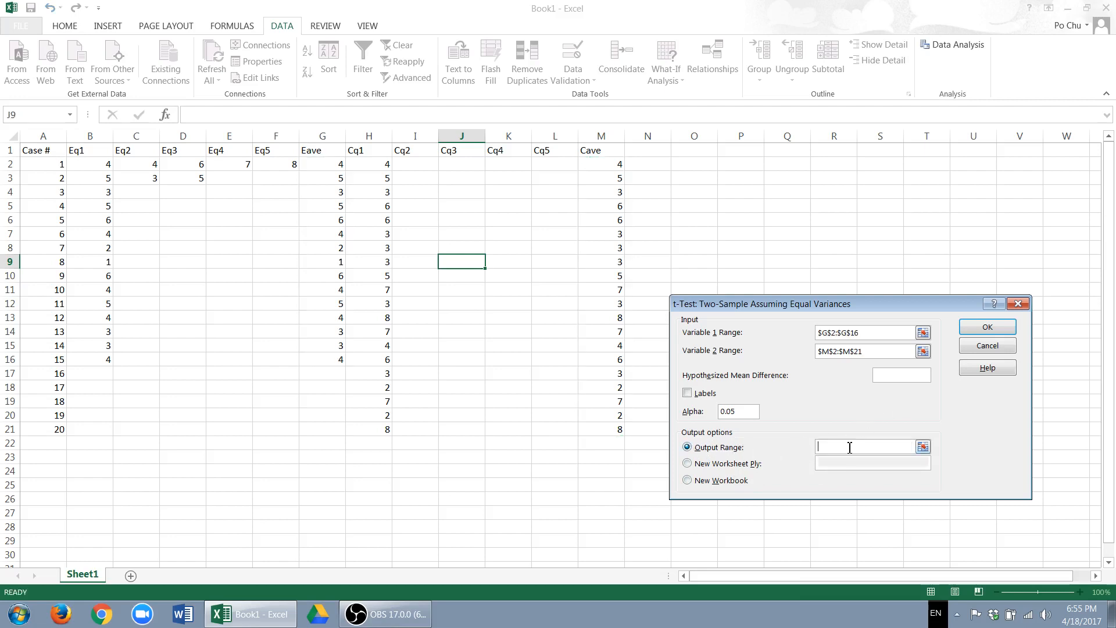
left_click(702, 176)
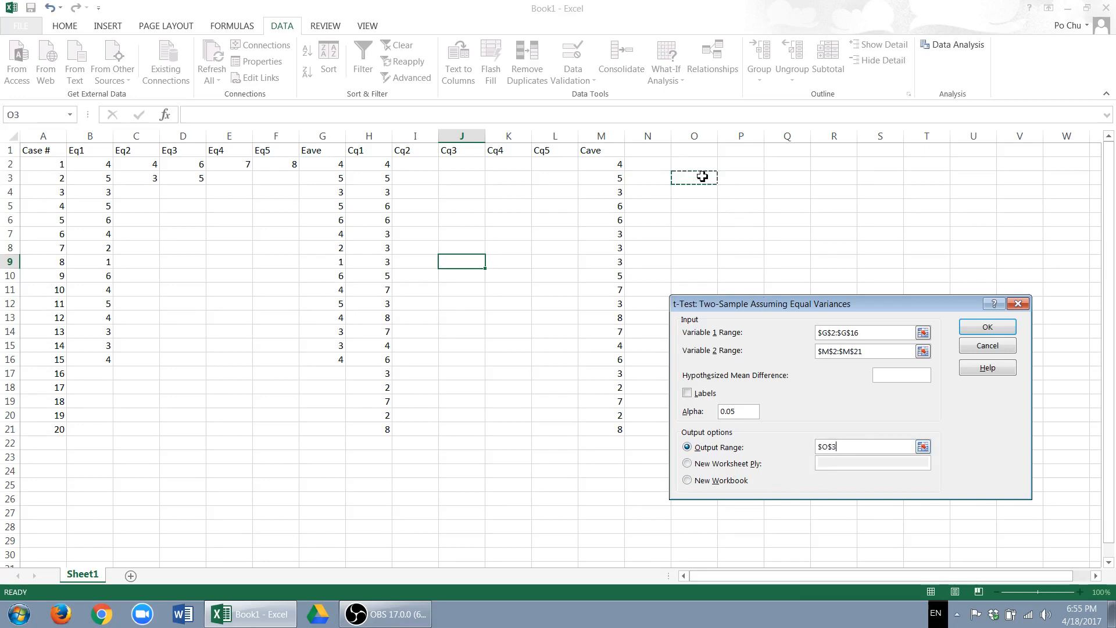
left_click(989, 328)
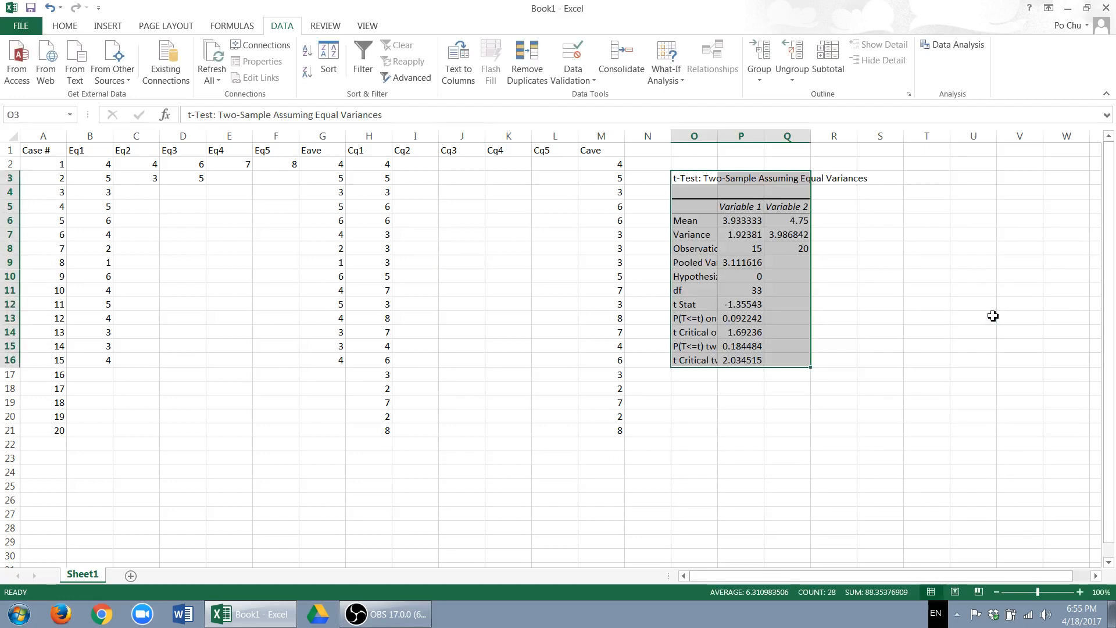
Fit the width of column O to the t-test labels and examine the two-tail P value row.
double_click(717, 136)
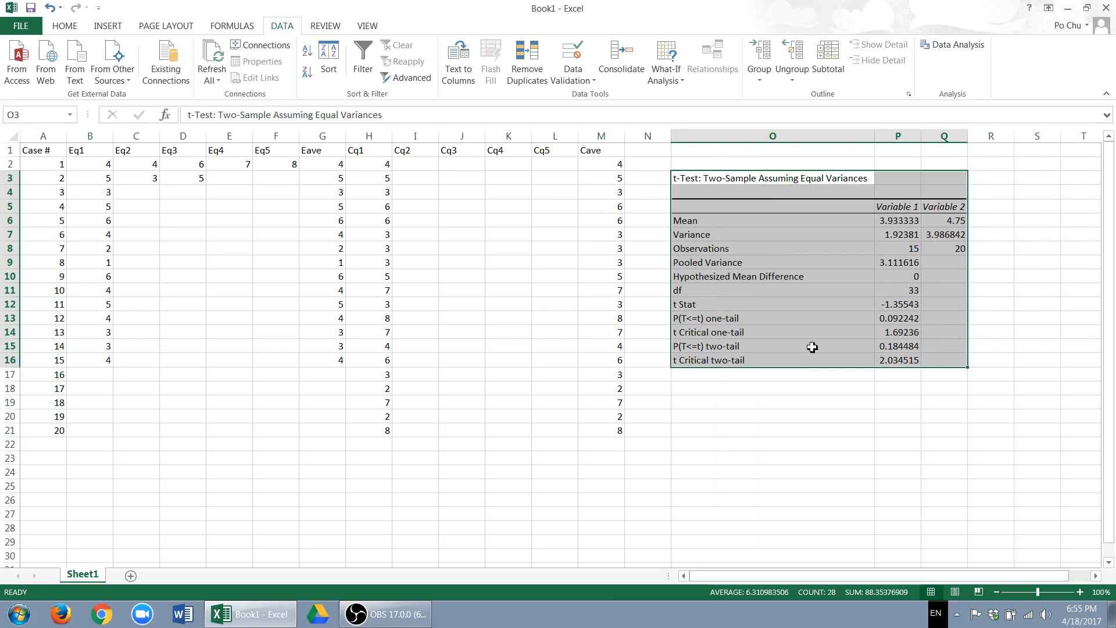
left_click(730, 343)
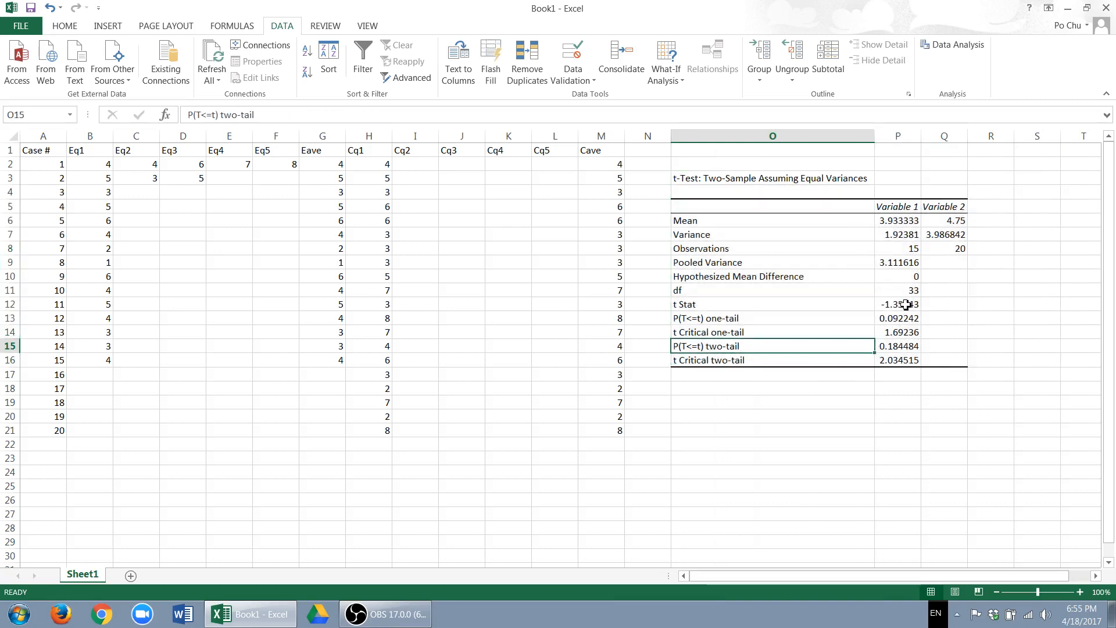
left_click(832, 388)
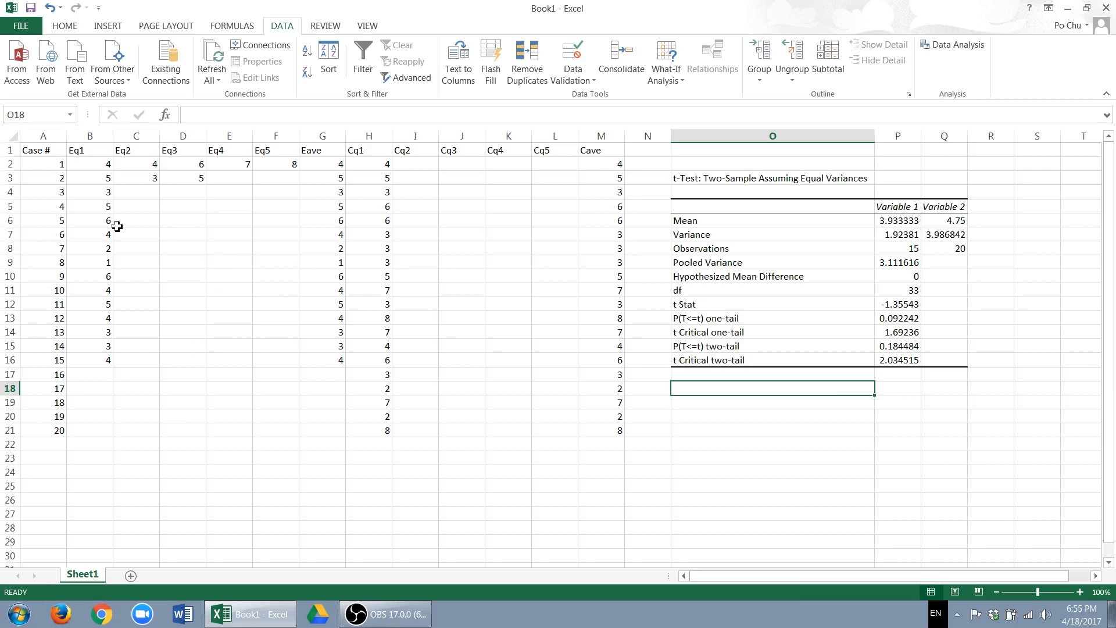
Insert a new column before Eq1 and give it the header Gender in B1.
left_click(97, 145)
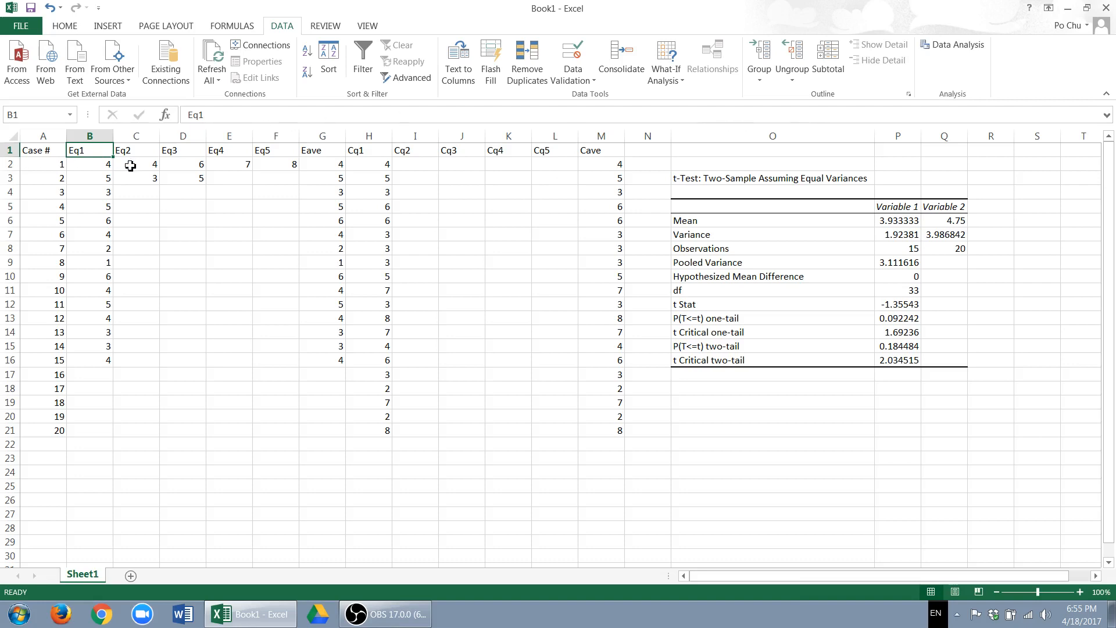
left_click(71, 26)
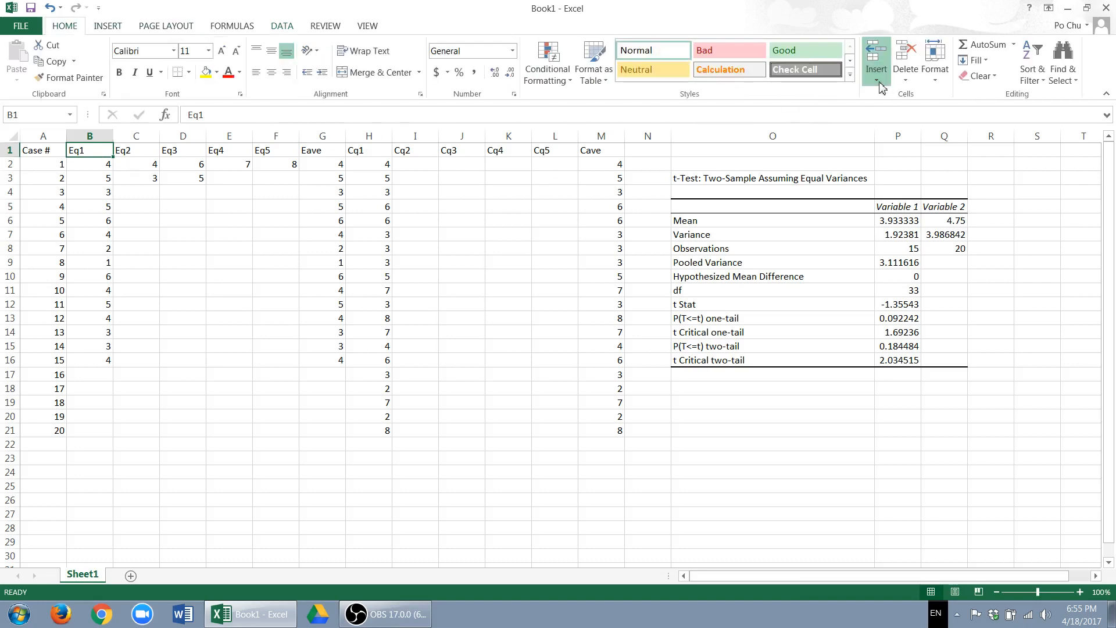
left_click(892, 131)
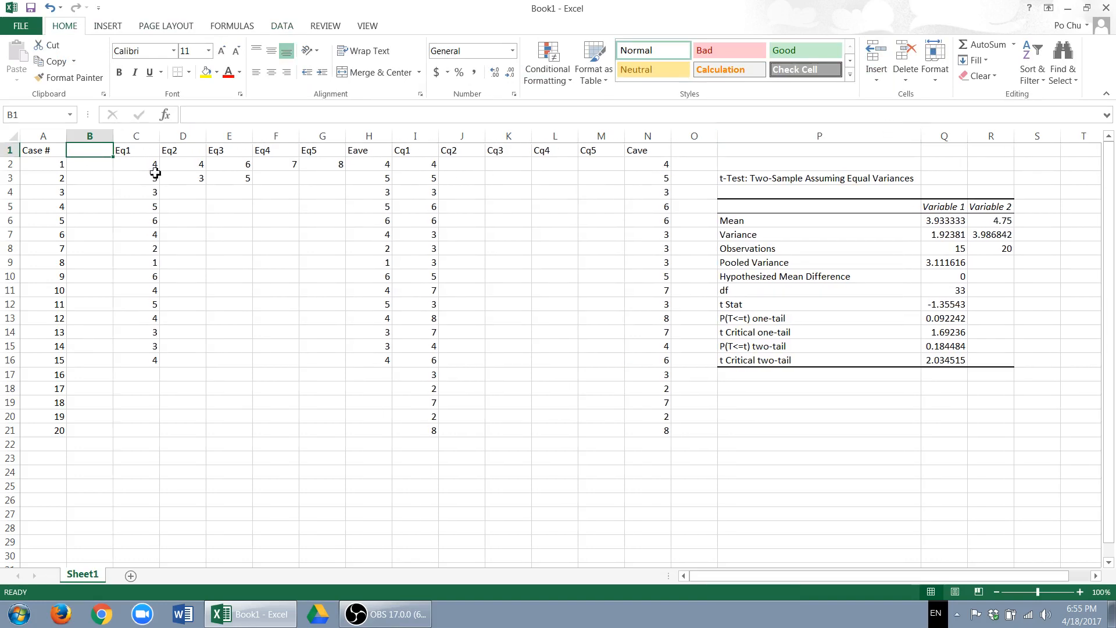
type("Gender")
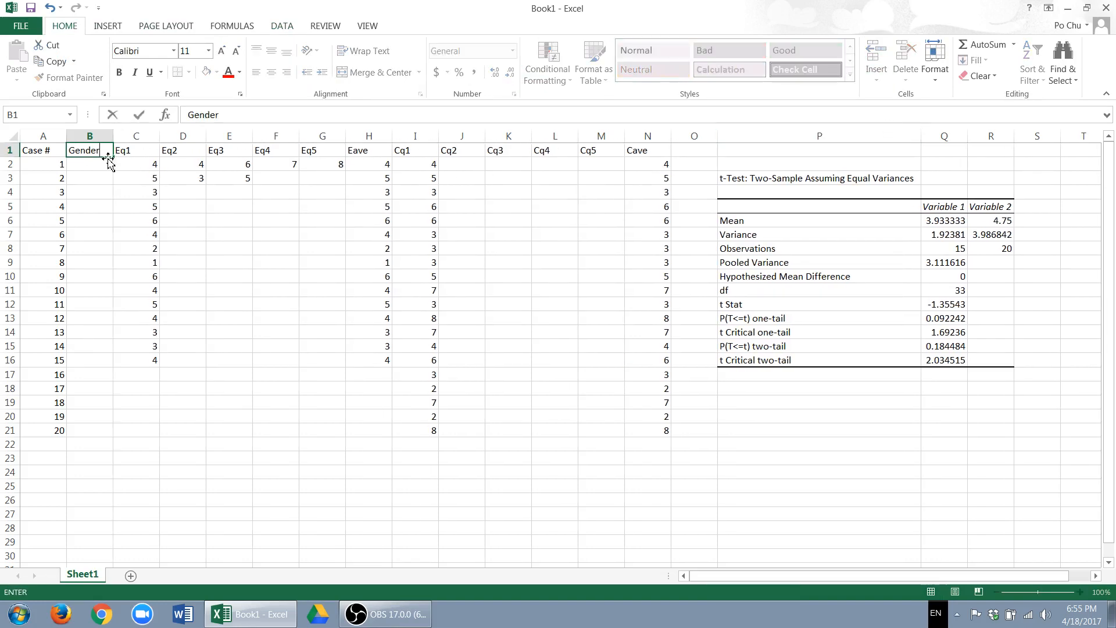
key("Return")
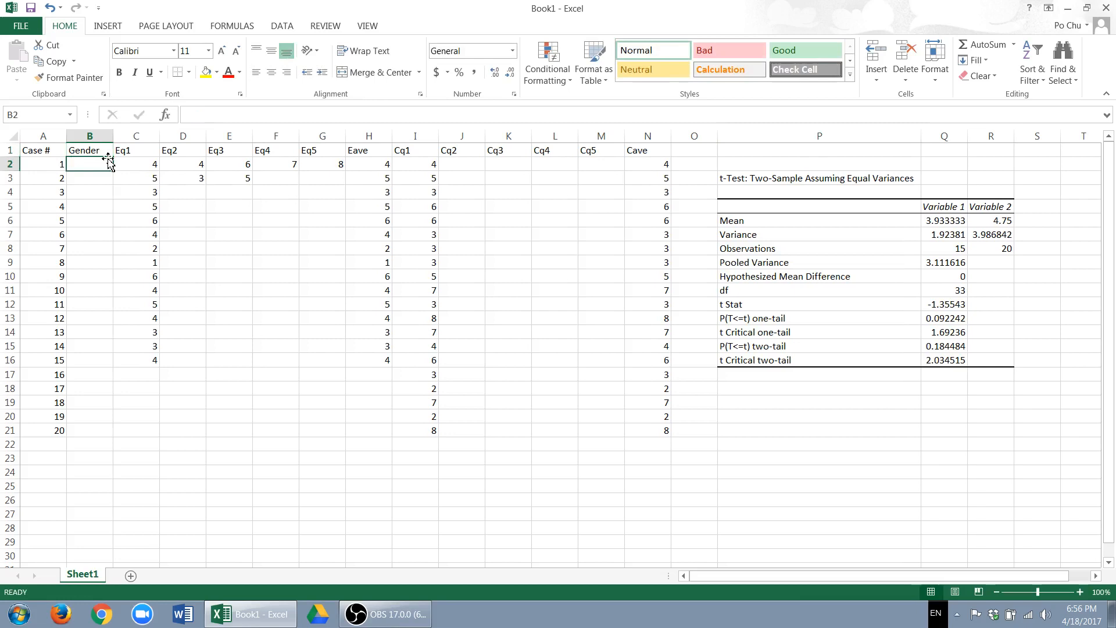
Add a gender coding key below the cases in A23:B24, with male as 1 and female as 2.
left_click(48, 458)
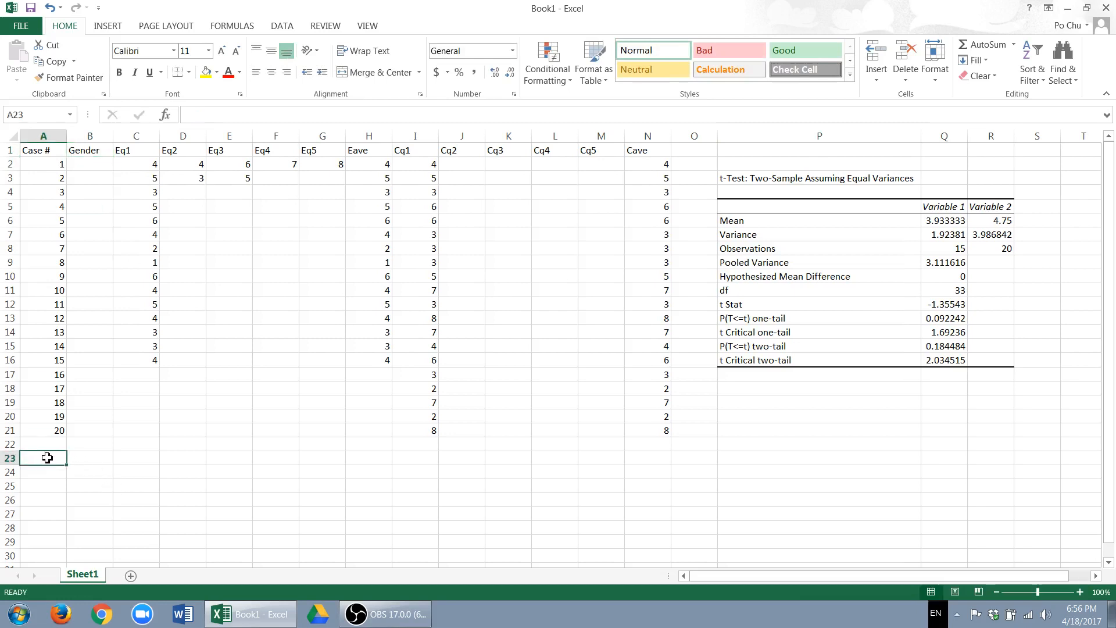
type("male")
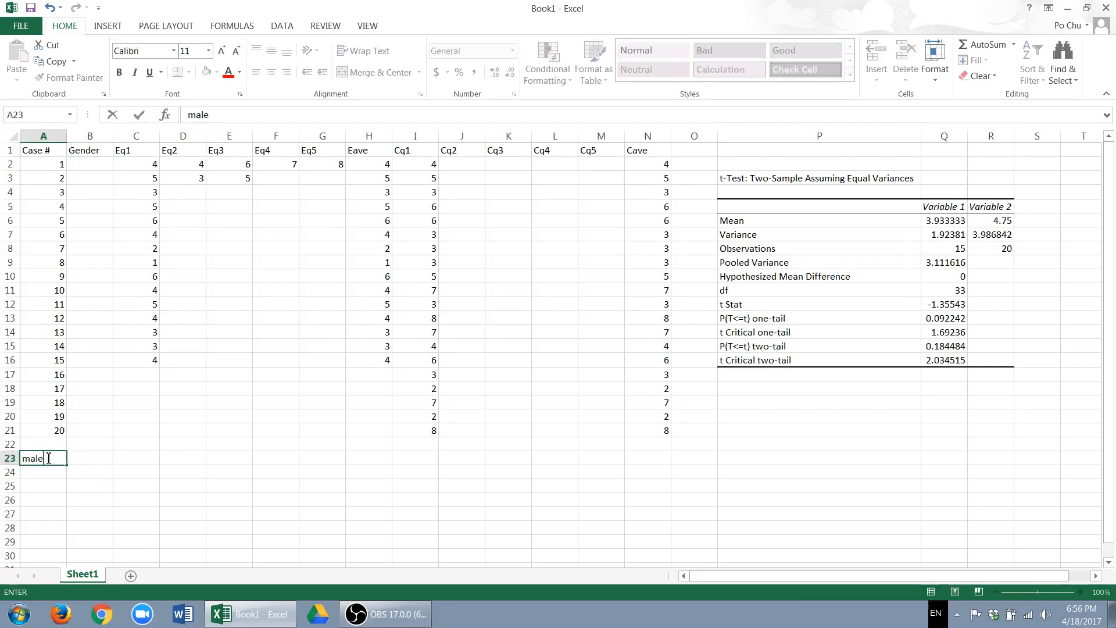
key("Tab")
type("1")
key("Down")
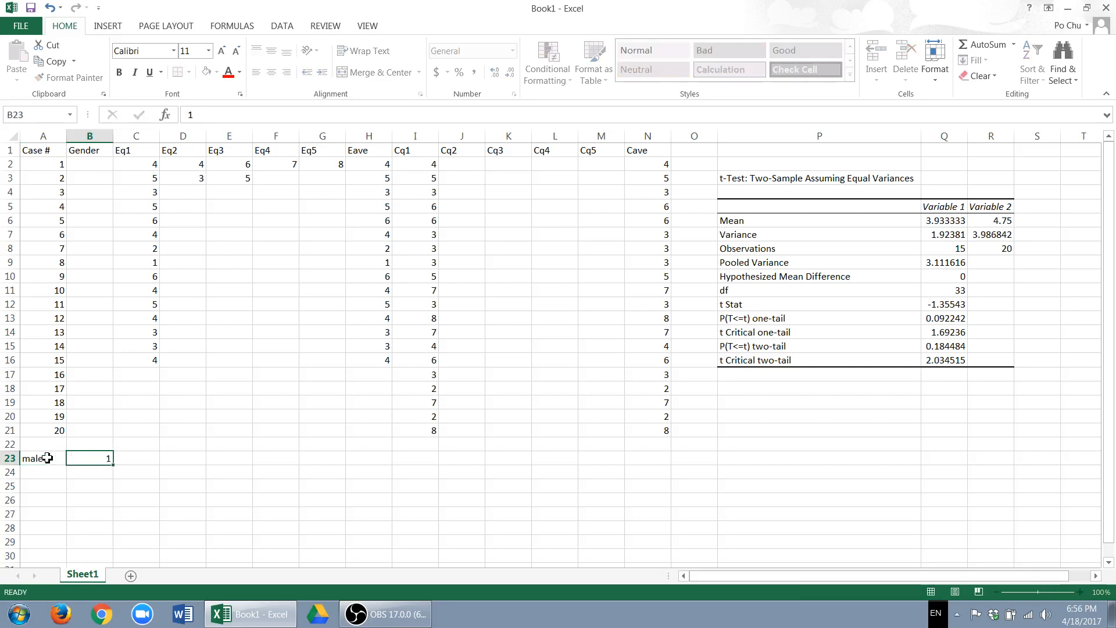
key("Left")
type("female")
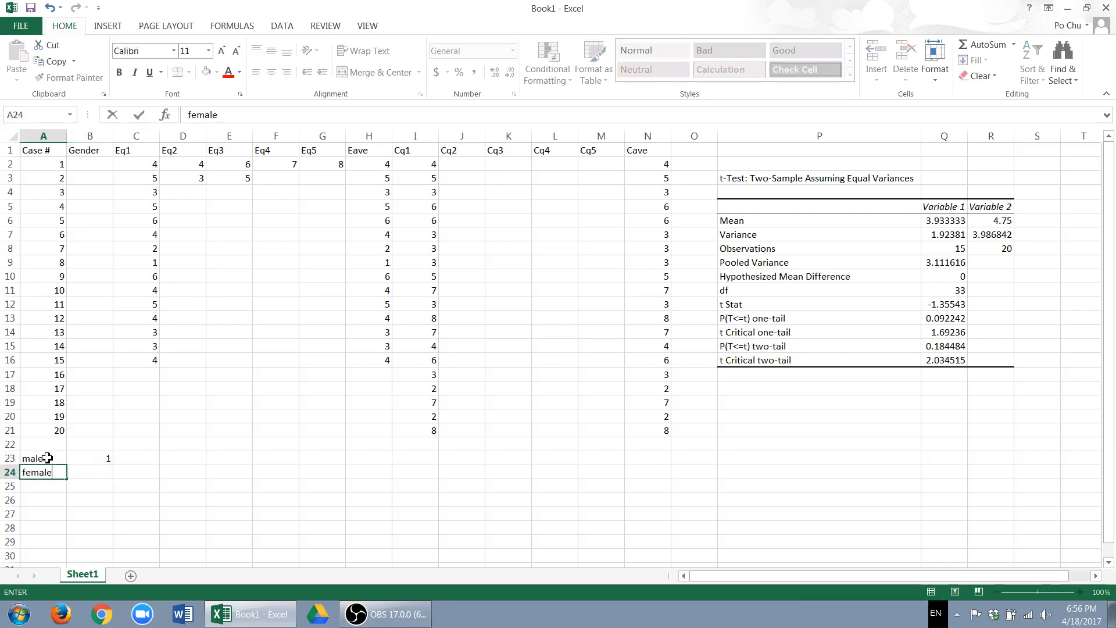
key("Tab")
type("2")
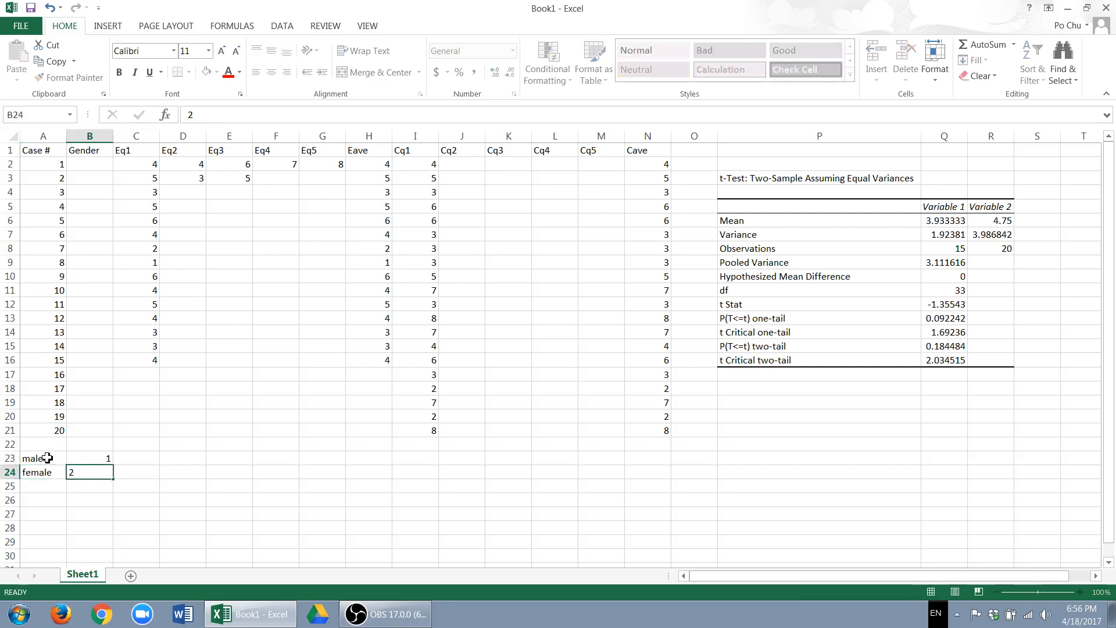
key("Down")
Enter the Gender codes 1 for case 1 and 2 for case 2 in B2:B3.
left_click(87, 163)
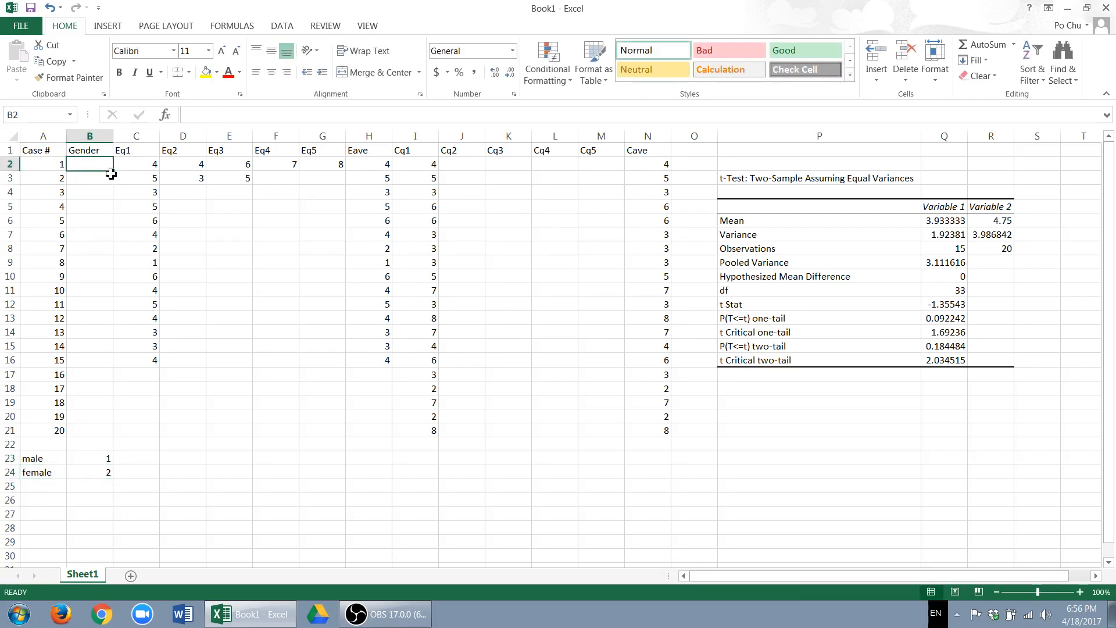
type("1")
key("Return")
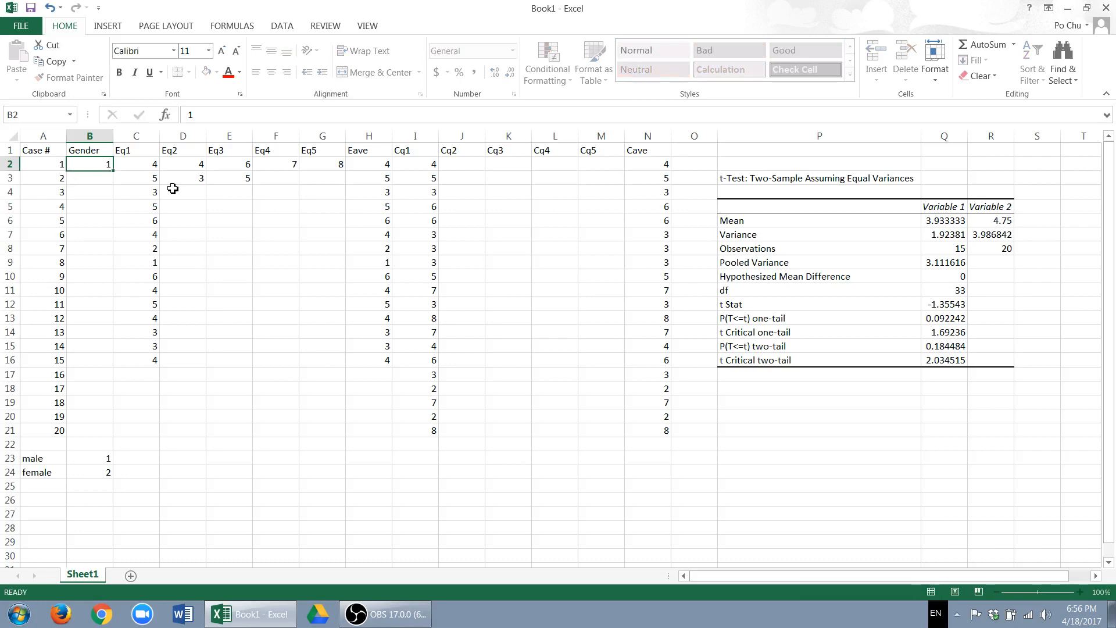
type("2")
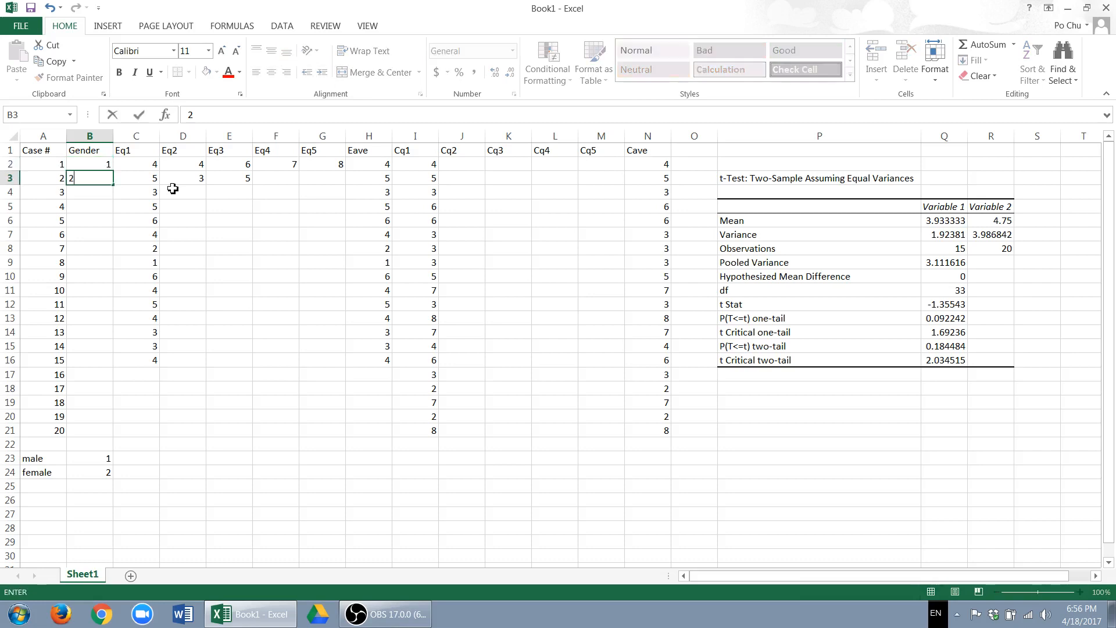
key("Return")
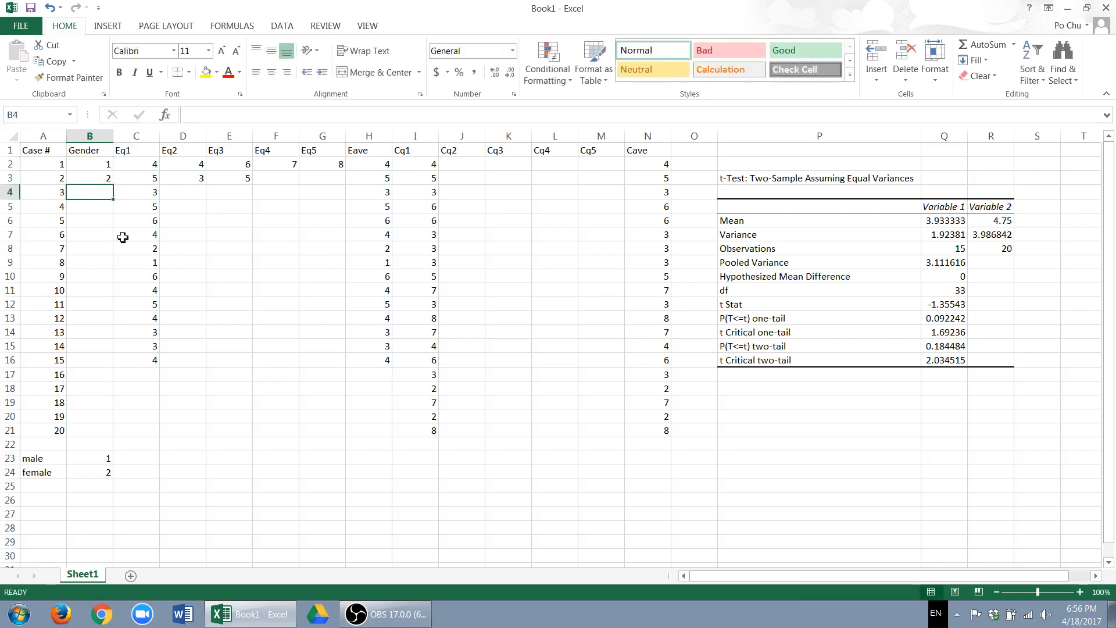
left_click(38, 506)
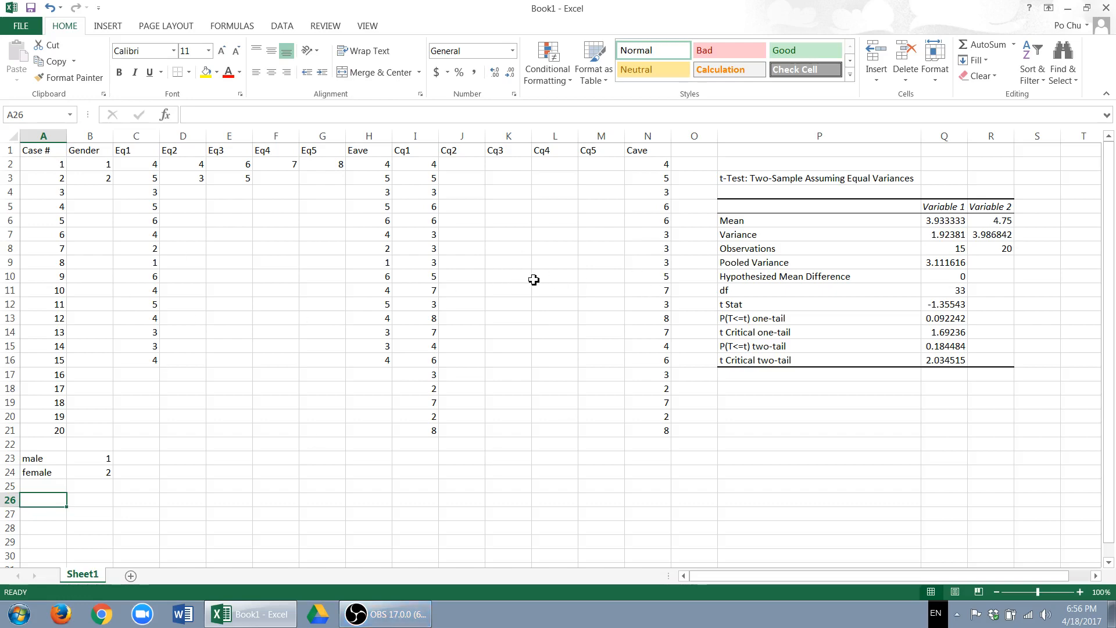
left_click(431, 610)
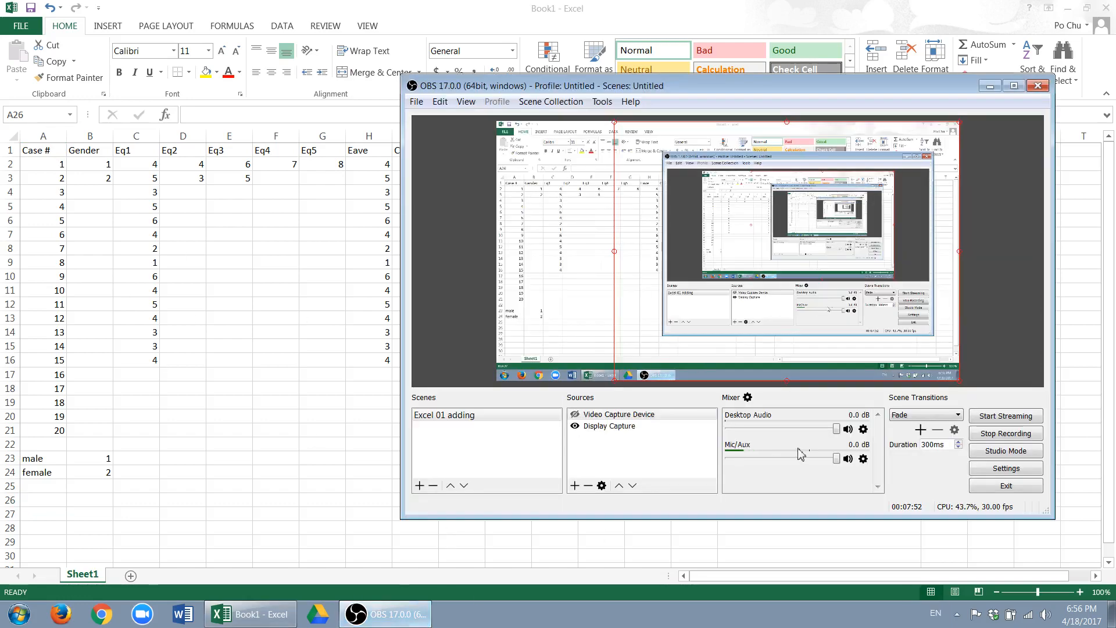